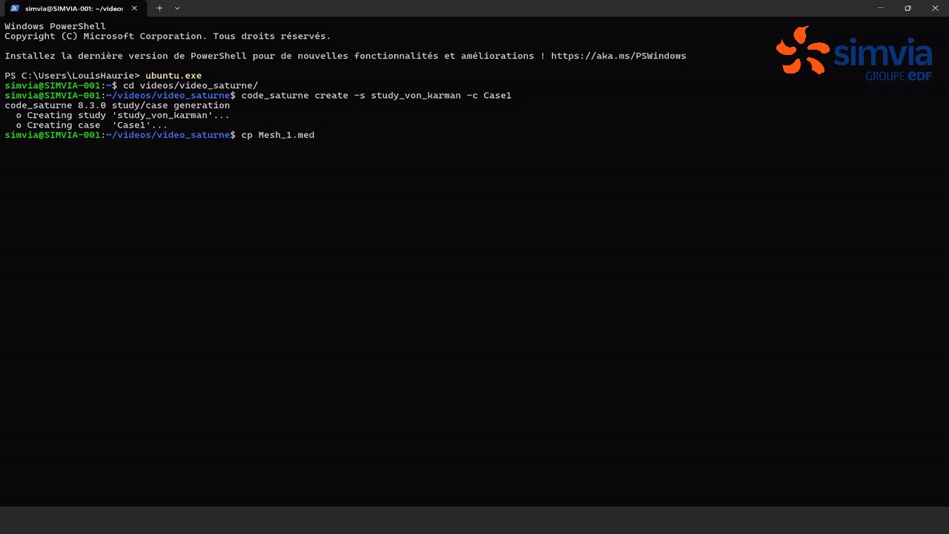
Copy Mesh_1.med into the study_von_karman/MESH/ directory
{"action": "type", "text": "St"}
{"action": "key", "text": "Tab"}
{"action": "type", "text": "M"}
{"action": "key", "text": "Tab"}
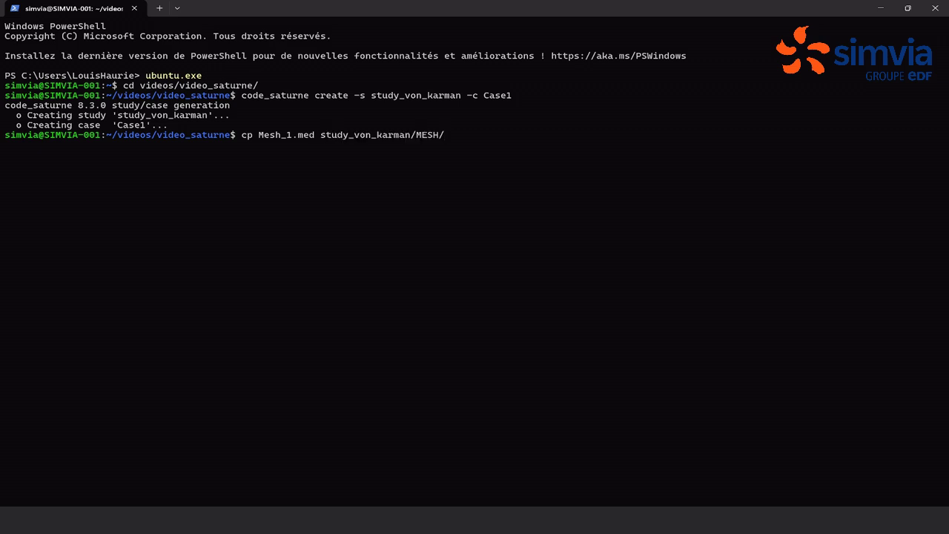
{"action": "key", "text": "Return"}
Launch the code_saturne GUI with the setup file from study_von_karman/Case1/DATA and maximize its window
{"action": "type", "text": "code_sa"}
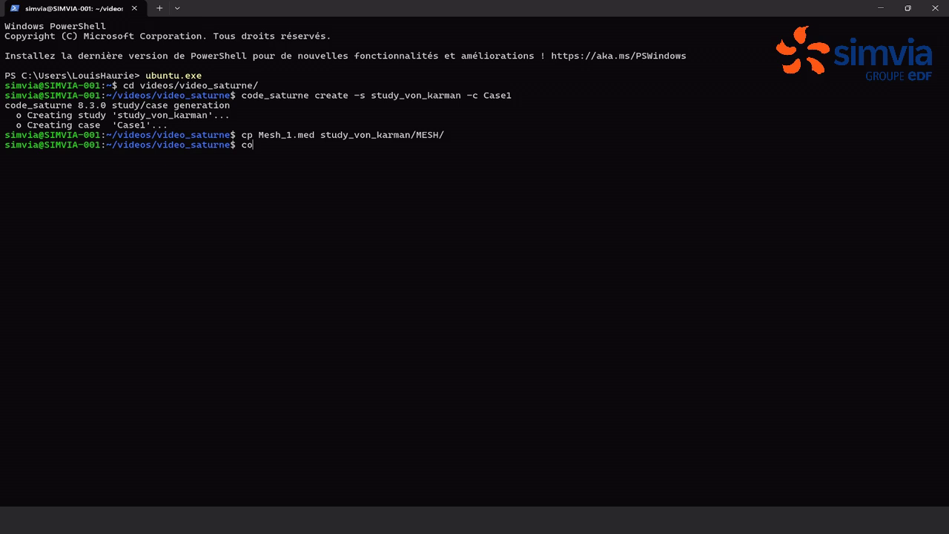
{"action": "type", "text": "turne gui st"}
{"action": "key", "text": "Tab"}
{"action": "type", "text": "C"}
{"action": "key", "text": "Tab"}
{"action": "type", "text": "D"}
{"action": "key", "text": "Tab"}
{"action": "type", "text": "set"}
{"action": "key", "text": "Tab"}
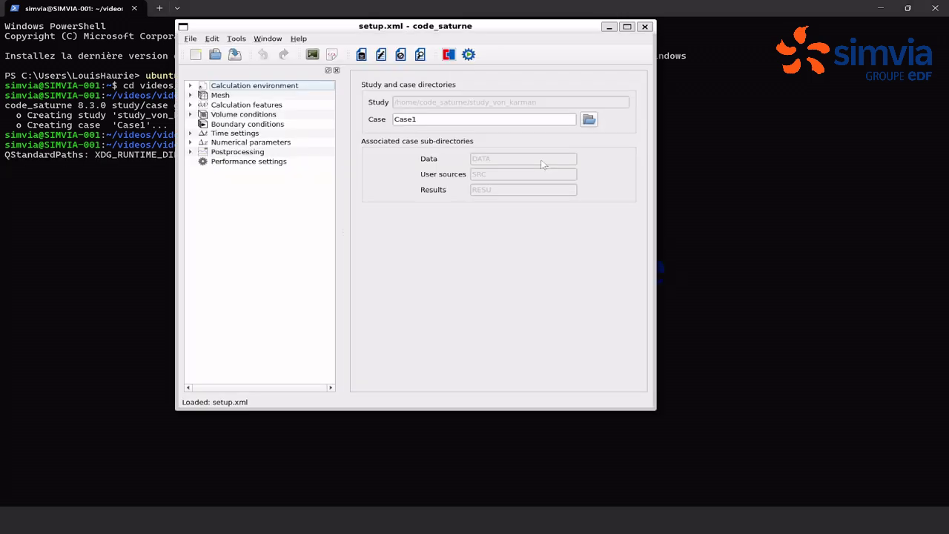
{"action": "left_click", "coordinate": [627, 27]}
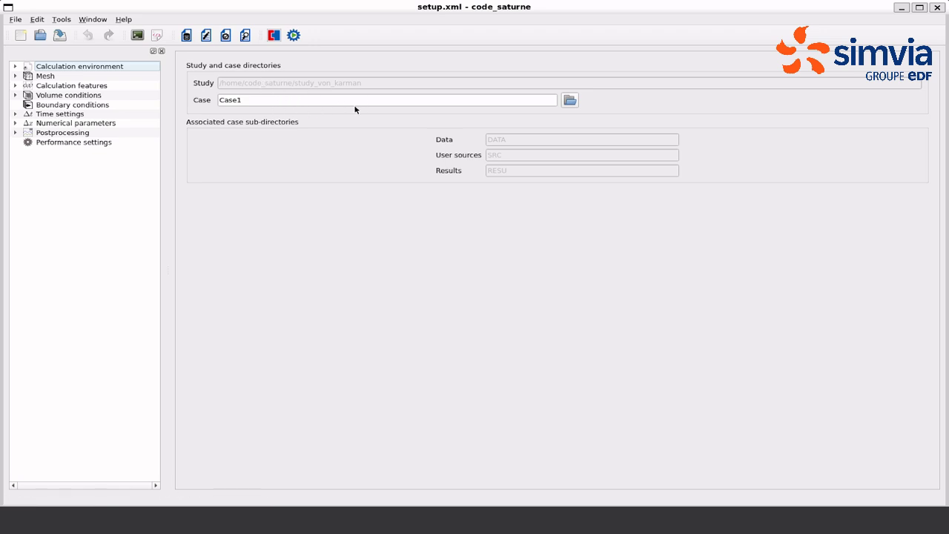
Add Mesh_1.med from the study's MESH directory to the list of imported meshes
{"action": "left_click", "coordinate": [47, 76]}
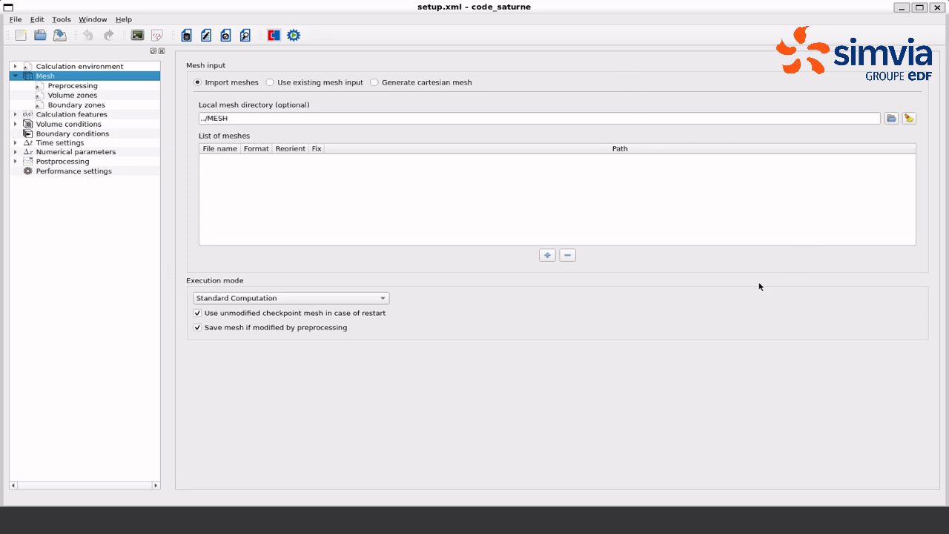
{"action": "left_click", "coordinate": [544, 255]}
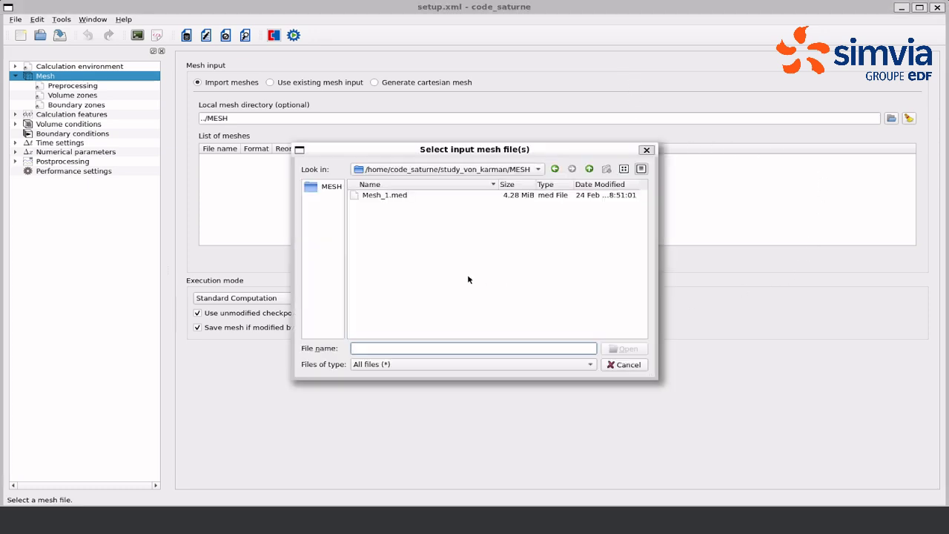
{"action": "left_click", "coordinate": [376, 197]}
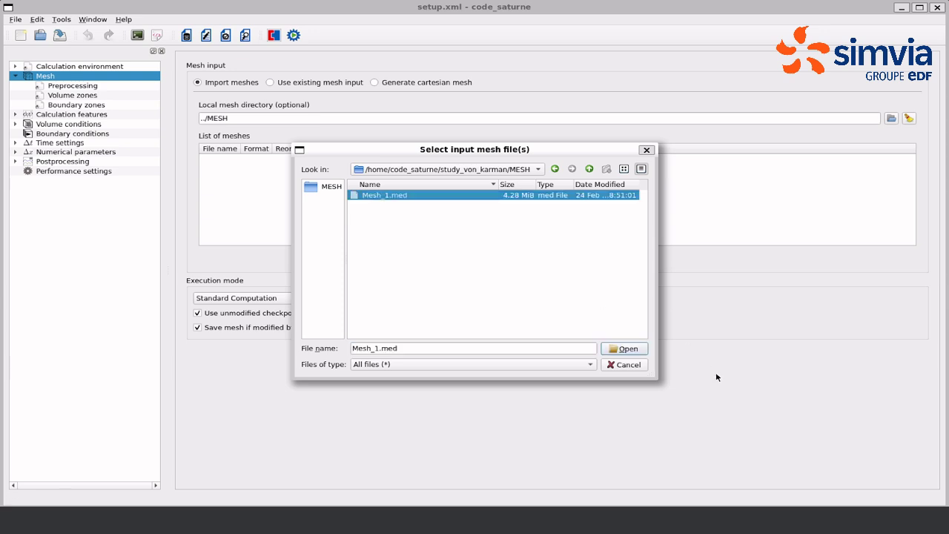
{"action": "left_click", "coordinate": [622, 349]}
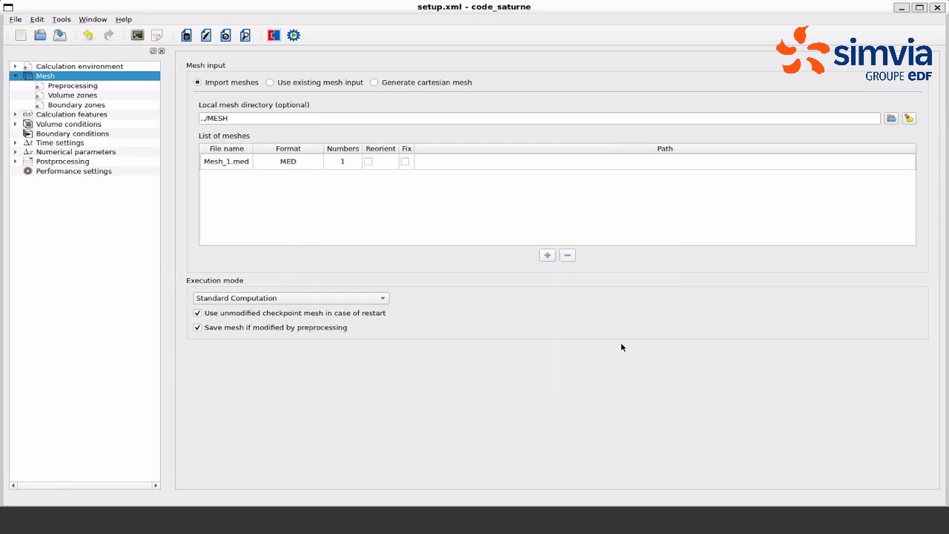
Set the execution mode to Mesh preprocessing only and run the calculation with the result subdirectory name Preproc
{"action": "left_click", "coordinate": [303, 298]}
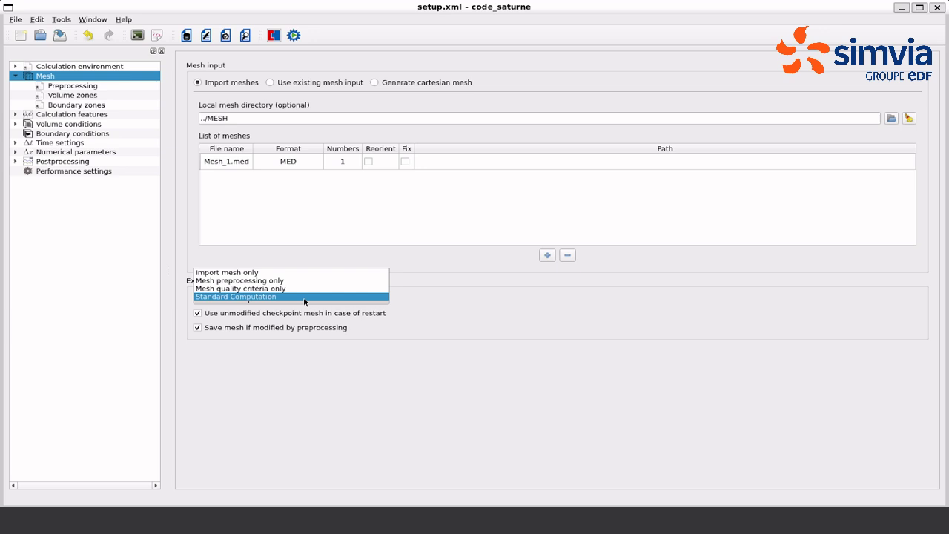
{"action": "left_click", "coordinate": [267, 281]}
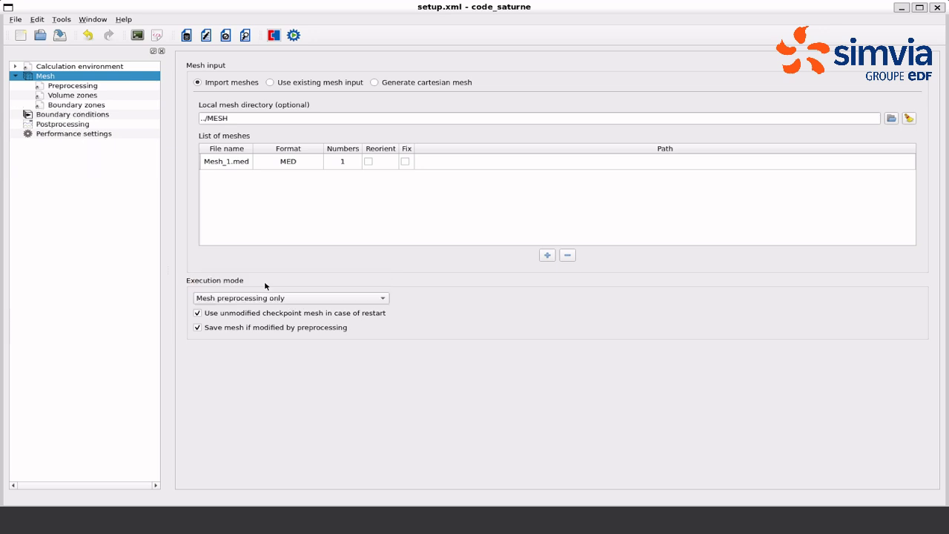
{"action": "left_click", "coordinate": [294, 35]}
{"action": "left_click", "coordinate": [523, 202]}
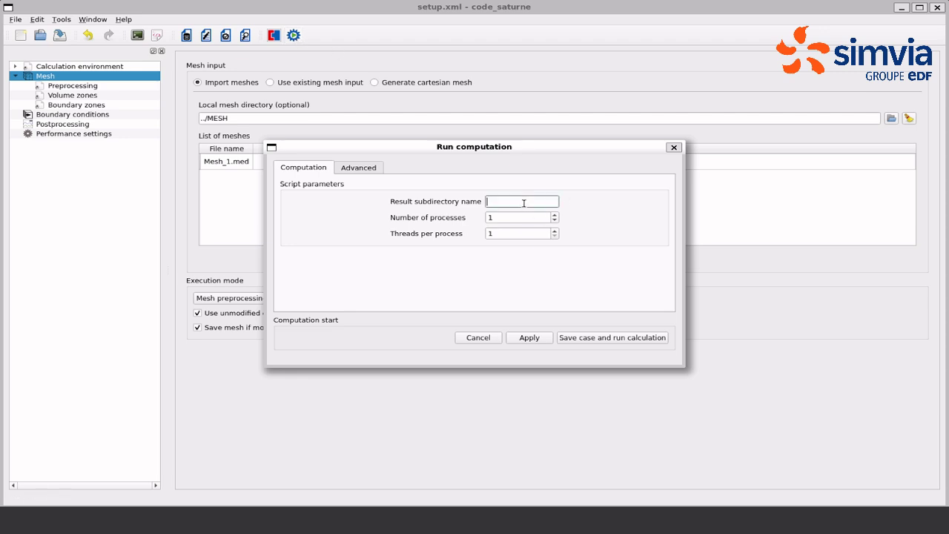
{"action": "type", "text": "Preproc"}
{"action": "left_click", "coordinate": [583, 338]}
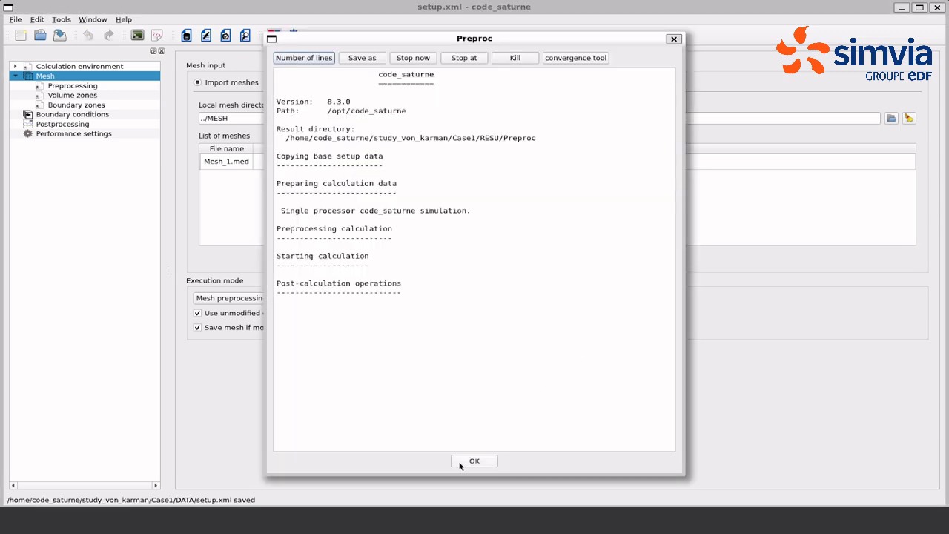
{"action": "left_click", "coordinate": [473, 461]}
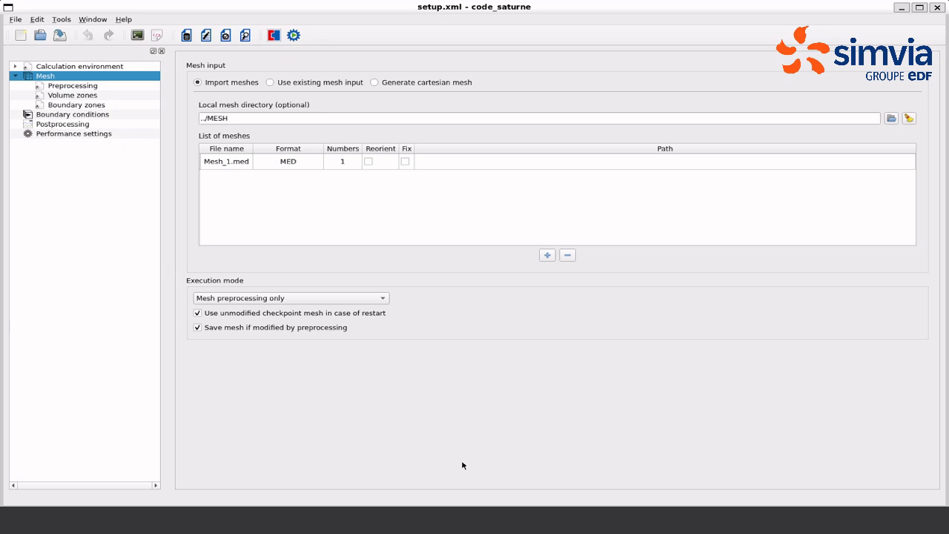
Set the mesh execution mode to Standard Computation
{"action": "left_click", "coordinate": [342, 299]}
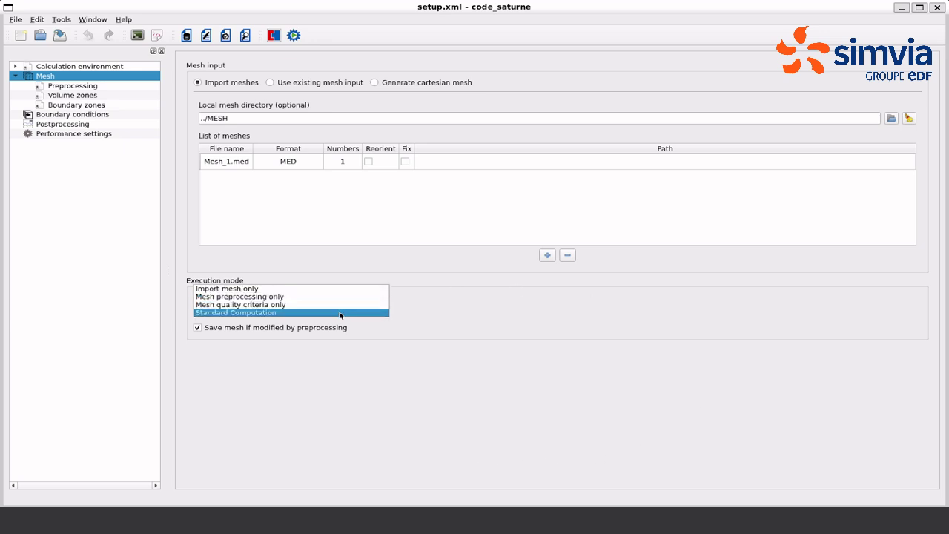
{"action": "left_click", "coordinate": [340, 313]}
{"action": "left_click", "coordinate": [340, 313]}
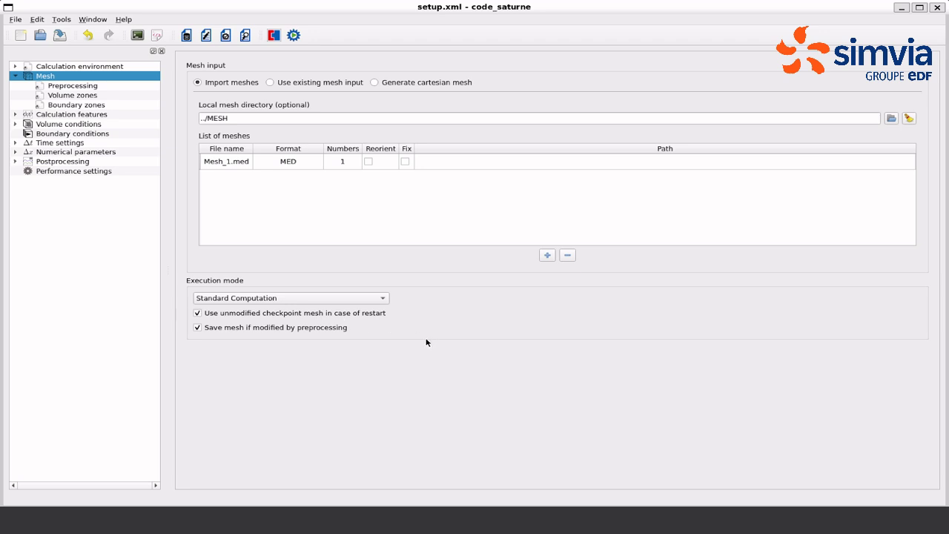
Import the boundary zone groups from preprocessor.log in the Preproc results folder
{"action": "left_click", "coordinate": [84, 106]}
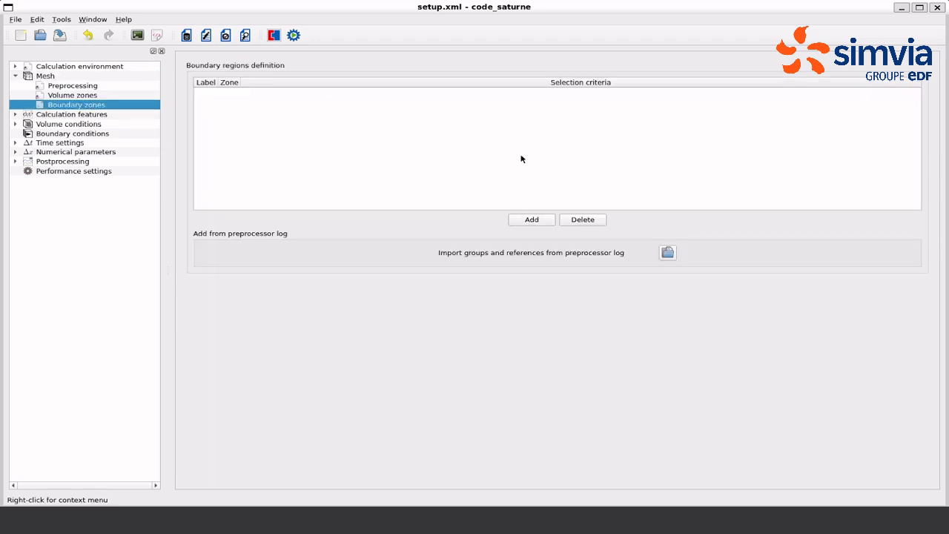
{"action": "left_click", "coordinate": [667, 252]}
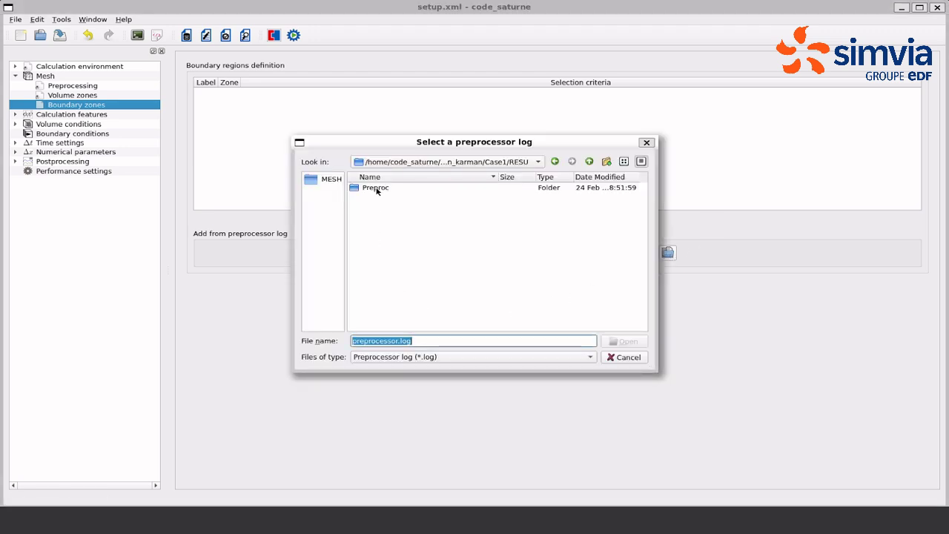
{"action": "double_click", "coordinate": [376, 188]}
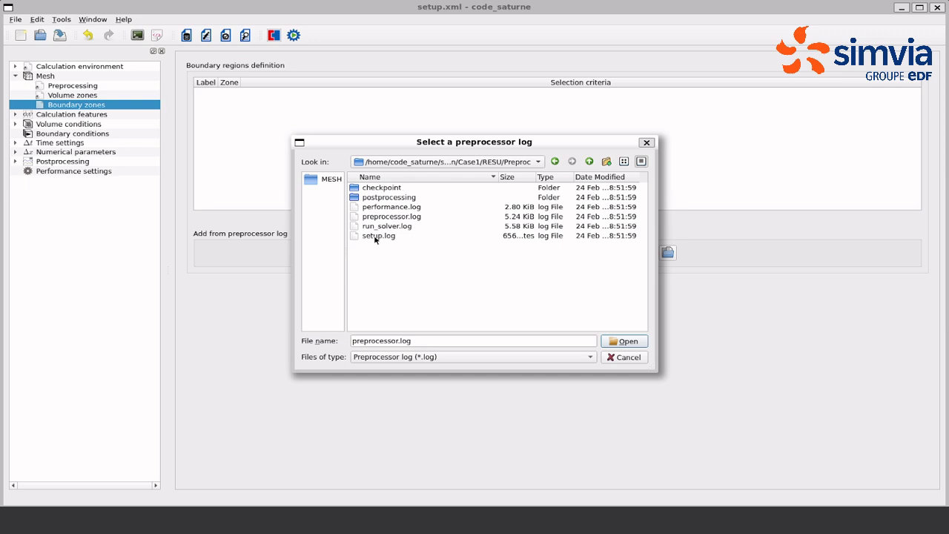
{"action": "left_click", "coordinate": [375, 220]}
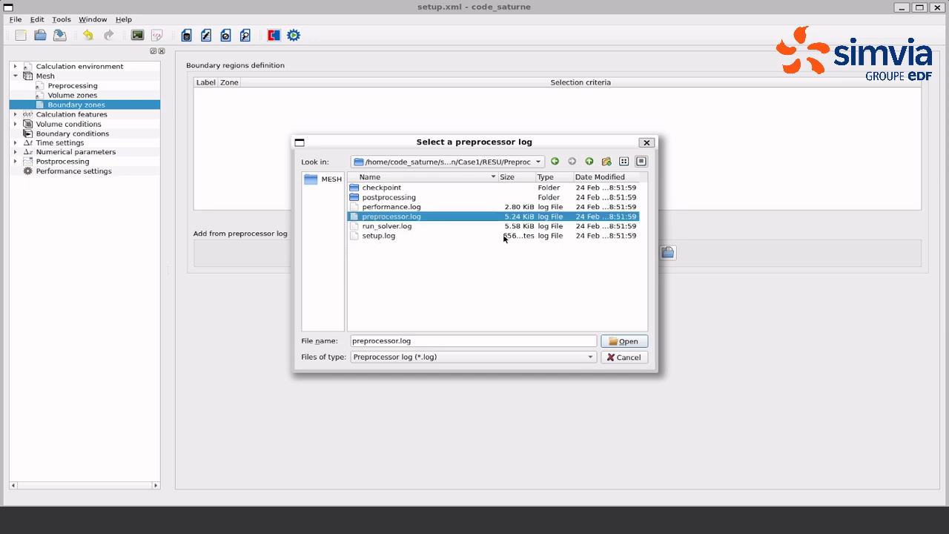
{"action": "left_click", "coordinate": [624, 342]}
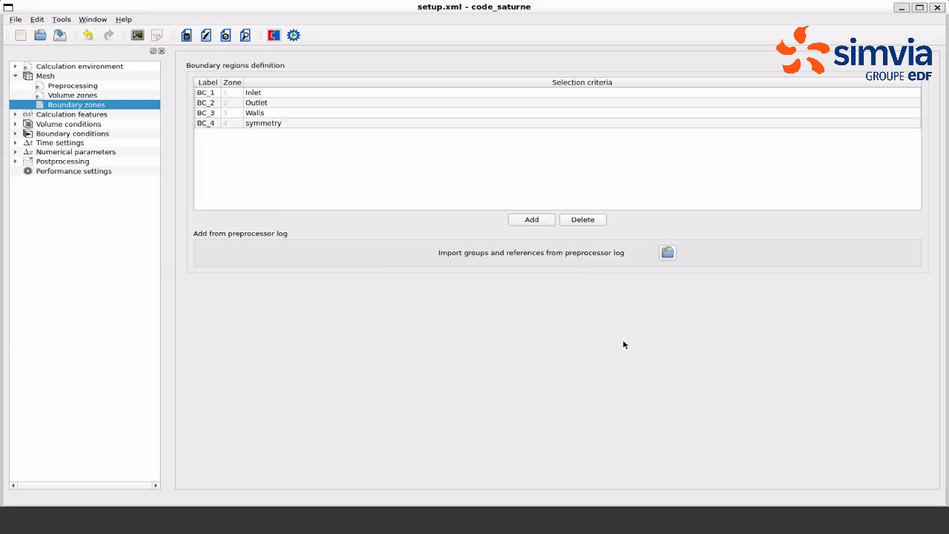
Rename the four boundary zone labels to Inlet, Outlet, Walls and Symmetry, matching their selection criteria
{"action": "left_click", "coordinate": [205, 95]}
{"action": "double_click", "coordinate": [205, 95]}
{"action": "type", "text": "Inlet"}
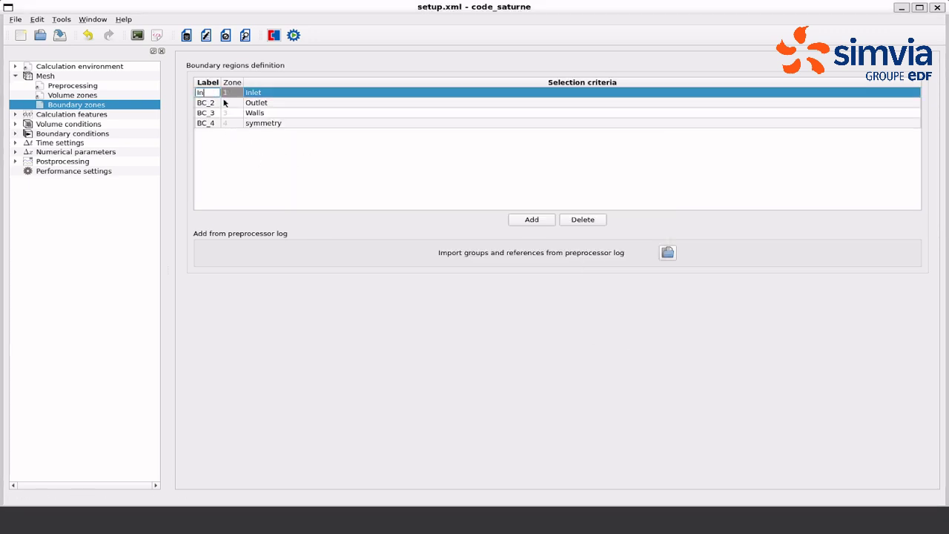
{"action": "key", "text": "Return"}
{"action": "double_click", "coordinate": [224, 103]}
{"action": "type", "text": "Outlet"}
{"action": "key", "text": "Tab"}
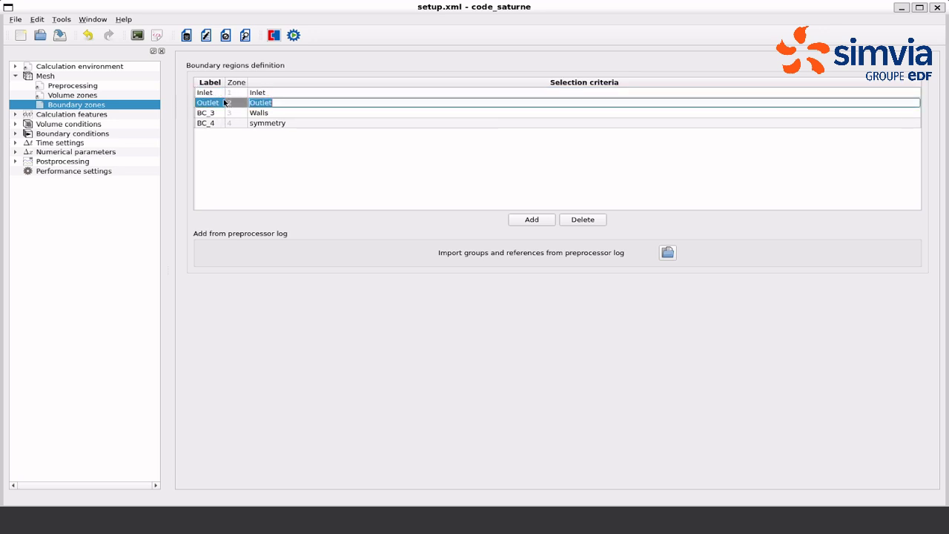
{"action": "key", "text": "Tab"}
{"action": "type", "text": "Walls"}
{"action": "key", "text": "Tab"}
{"action": "key", "text": "Tab"}
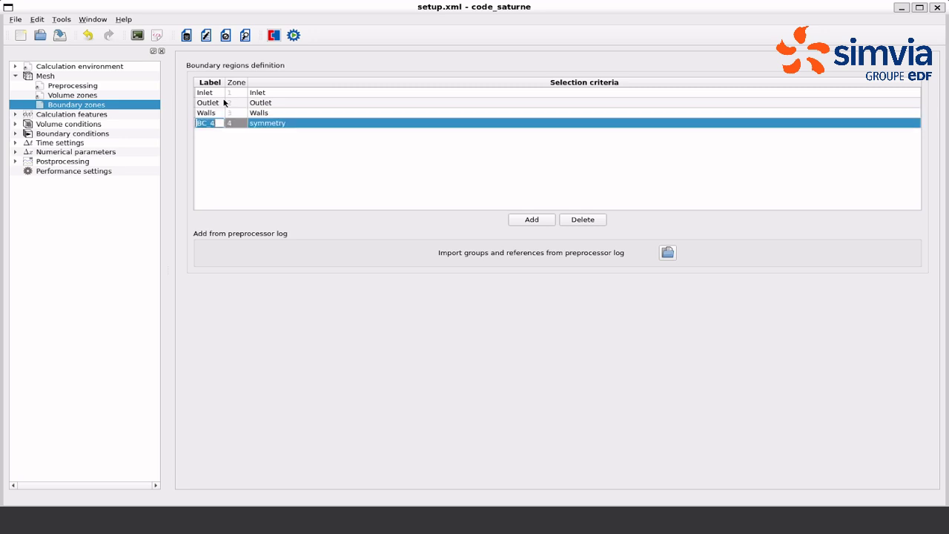
{"action": "type", "text": "Symmetryr"}
{"action": "left_click", "coordinate": [264, 144]}
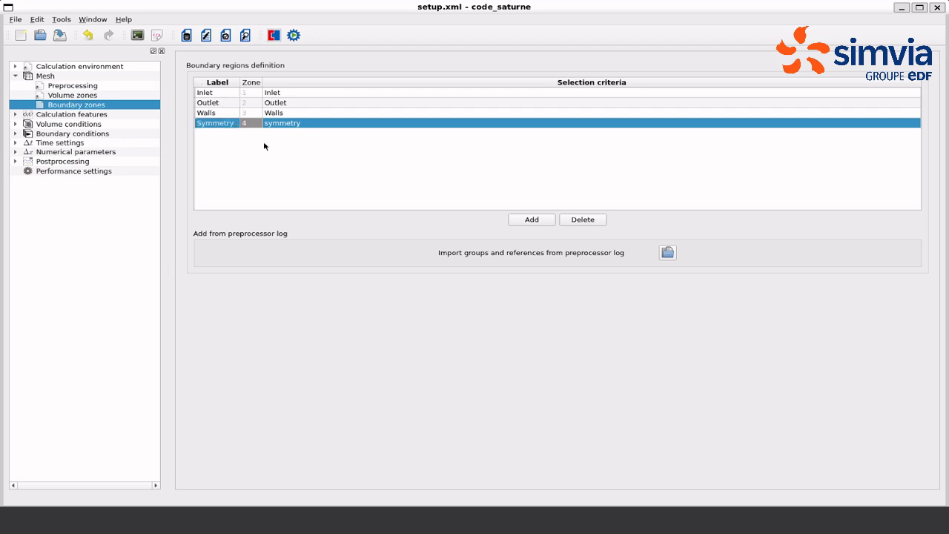
Configure the turbulence model without gravity terms, with a velocity scale of 5 m/s and No wall function
{"action": "left_click", "coordinate": [96, 116]}
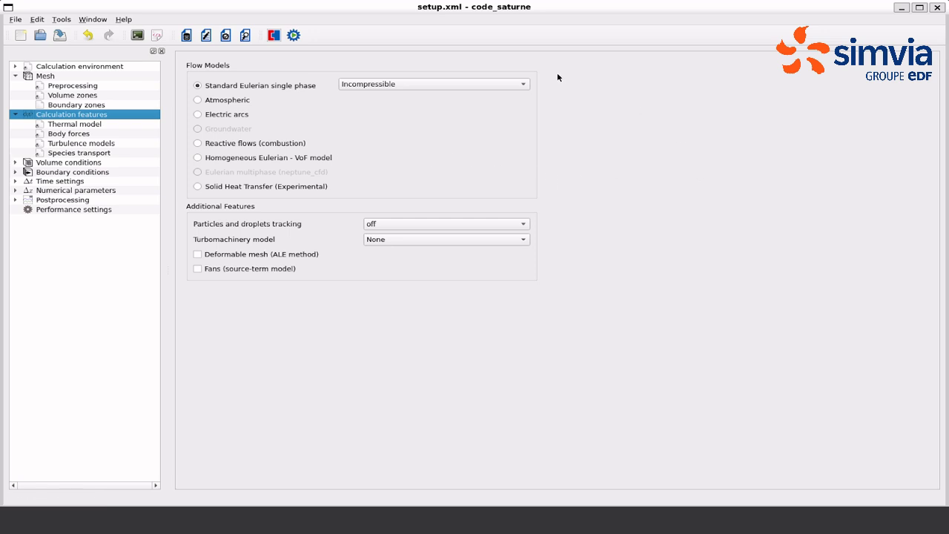
{"action": "left_click", "coordinate": [81, 125]}
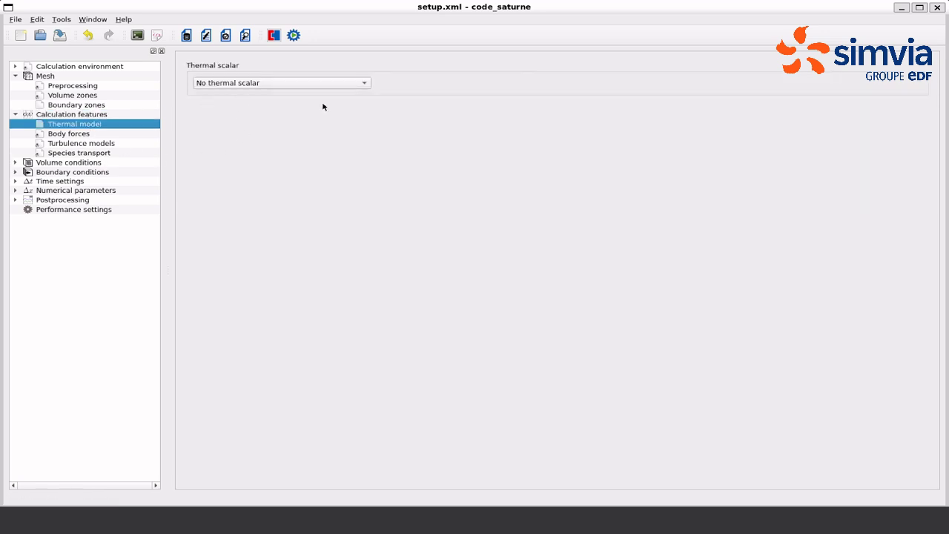
{"action": "left_click", "coordinate": [114, 137]}
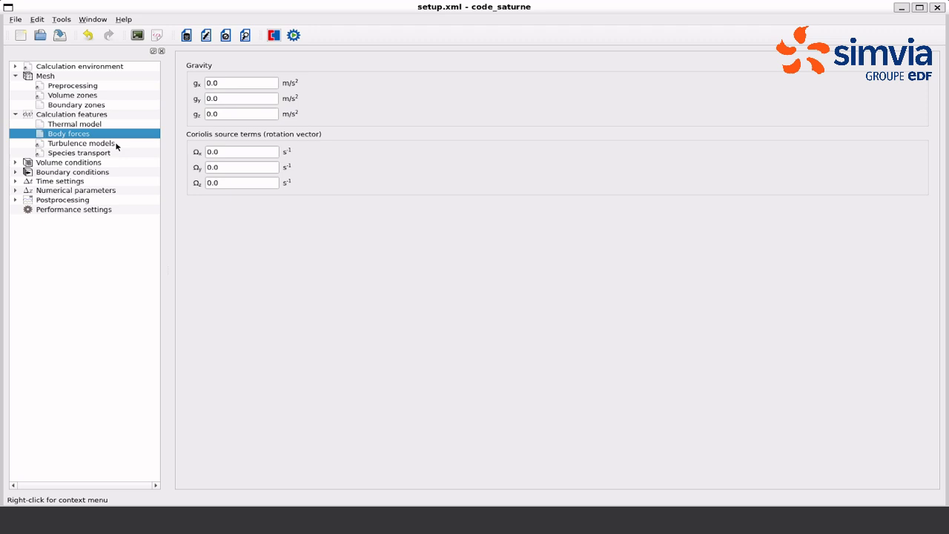
{"action": "left_click", "coordinate": [82, 143]}
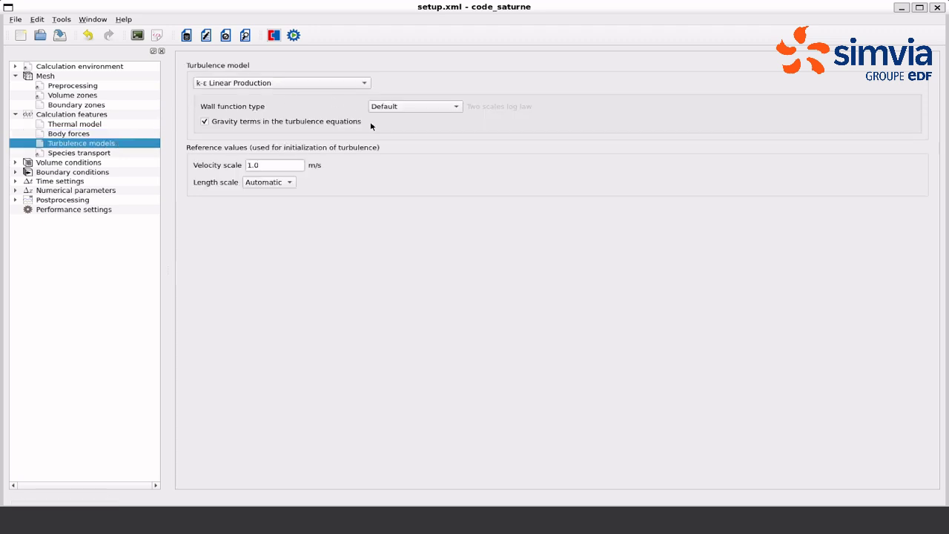
{"action": "left_click", "coordinate": [203, 122]}
{"action": "double_click", "coordinate": [271, 170]}
{"action": "type", "text": "5"}
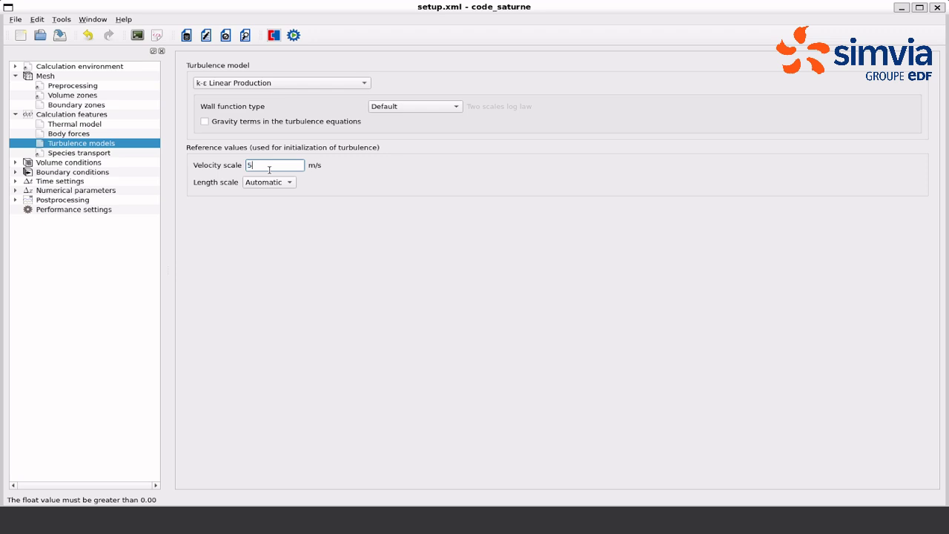
{"action": "left_click", "coordinate": [423, 106]}
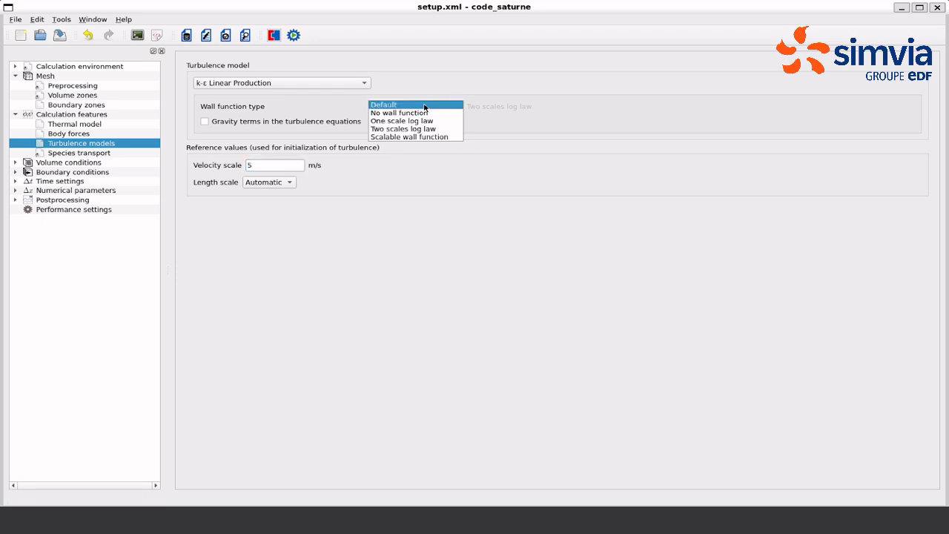
{"action": "left_click", "coordinate": [424, 113]}
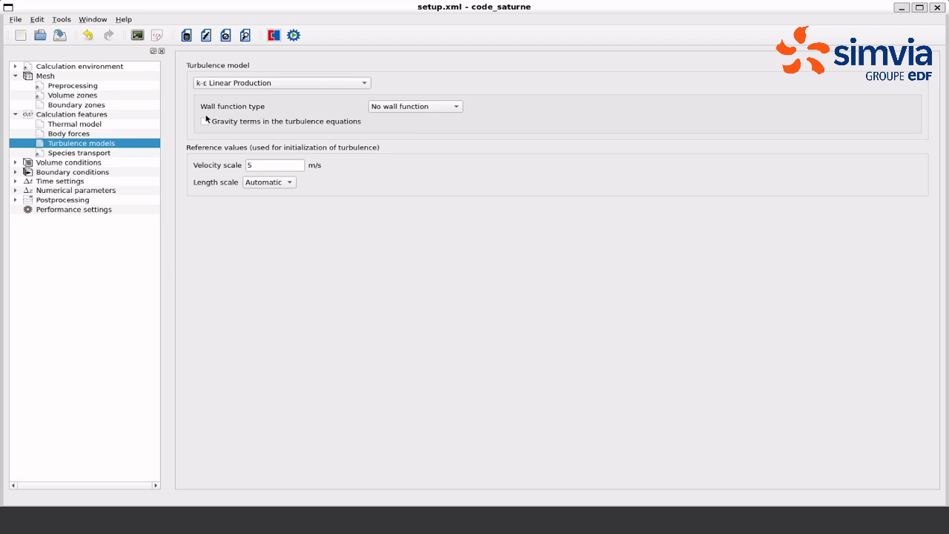
Set the reference density to 1 kg/m³ and the viscosity to 0.001 Pa.s for the all_cells volume zone
{"action": "left_click", "coordinate": [89, 153]}
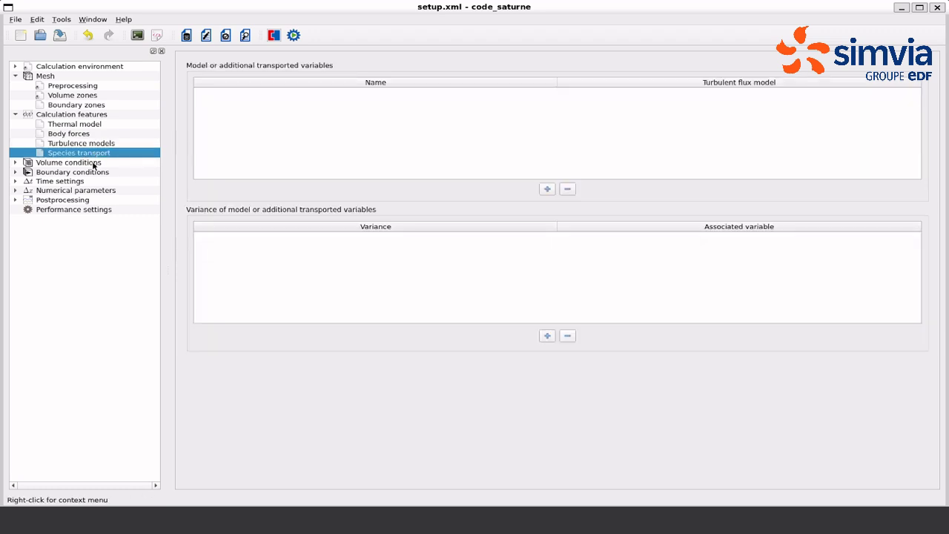
{"action": "left_click", "coordinate": [94, 163]}
{"action": "left_click", "coordinate": [67, 172]}
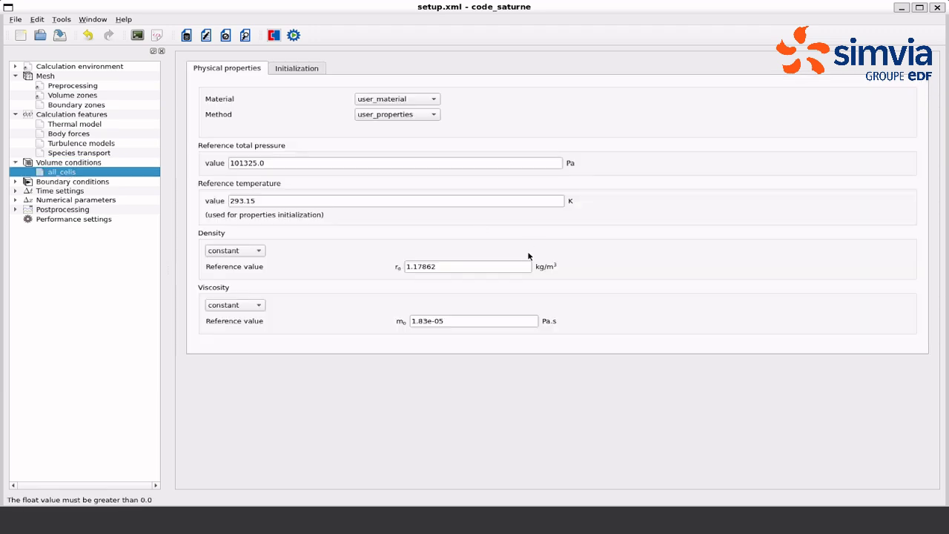
{"action": "left_click_drag", "start_coordinate": [494, 266], "coordinate": [387, 266]}
{"action": "type", "text": "1"}
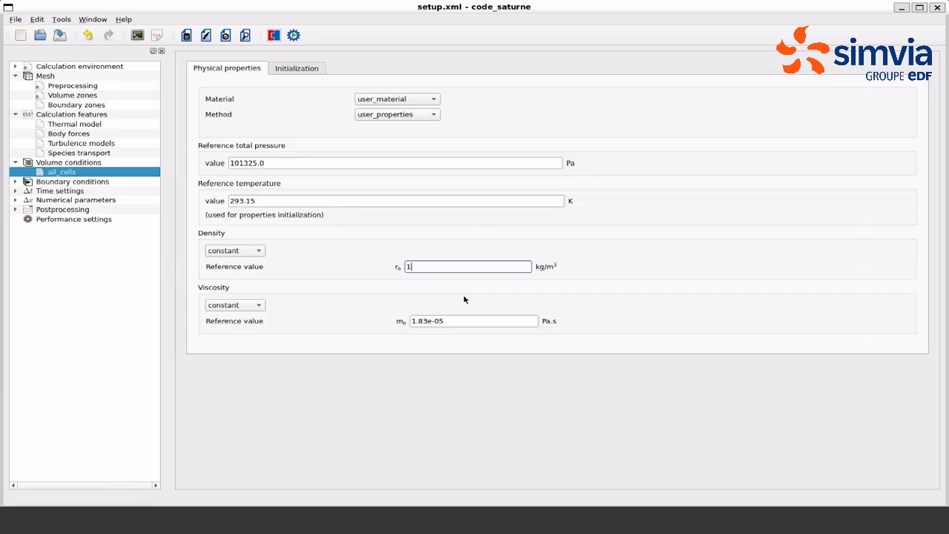
{"action": "left_click_drag", "start_coordinate": [470, 320], "coordinate": [398, 319]}
{"action": "type", "text": "0.001"}
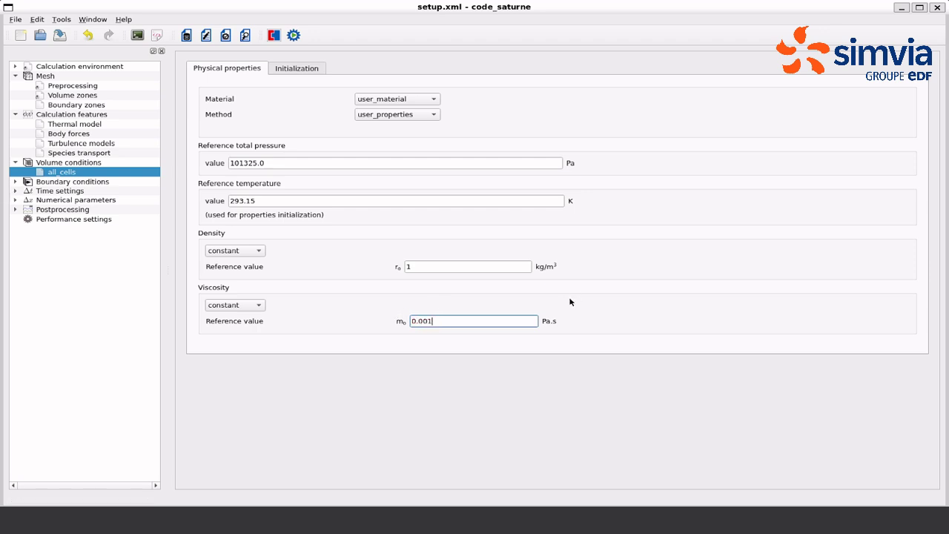
Assign the boundary natures: Inlet as Inlet, Outlet as Outlet, and Symmetry as Symmetry, keeping Walls as Wall
{"action": "left_click", "coordinate": [584, 293]}
{"action": "left_click", "coordinate": [72, 182]}
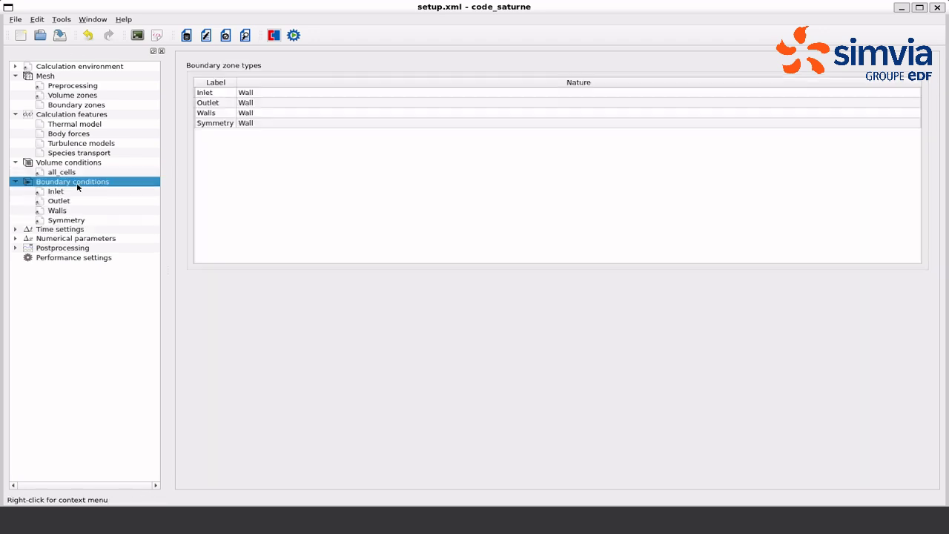
{"action": "double_click", "coordinate": [257, 92]}
{"action": "left_click", "coordinate": [256, 93]}
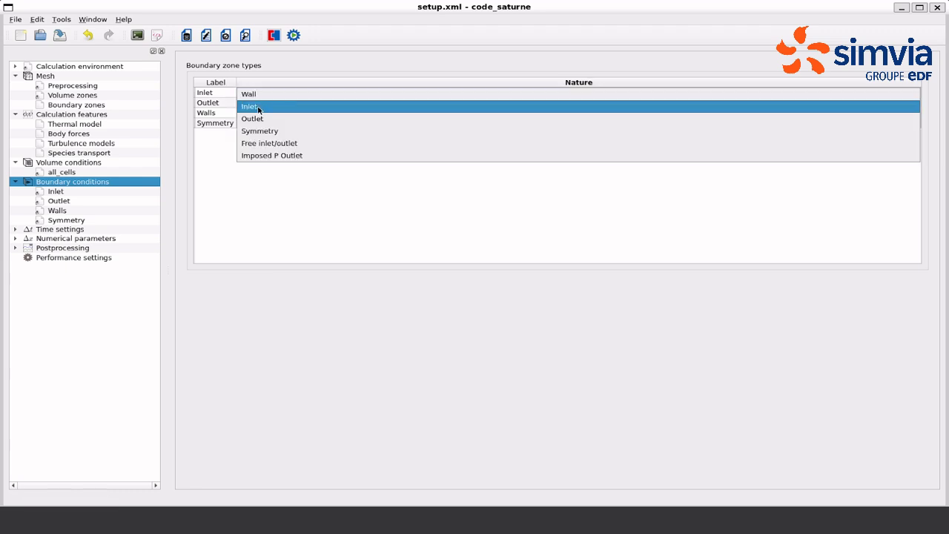
{"action": "left_click", "coordinate": [258, 106]}
{"action": "double_click", "coordinate": [257, 102]}
{"action": "left_click", "coordinate": [256, 102]}
{"action": "left_click", "coordinate": [262, 129]}
{"action": "left_click", "coordinate": [261, 112]}
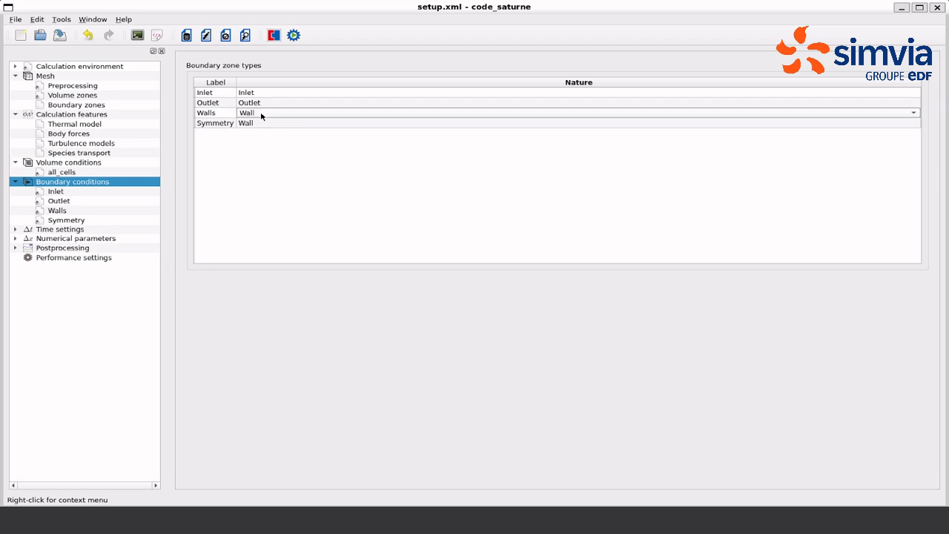
{"action": "double_click", "coordinate": [259, 123]}
{"action": "left_click", "coordinate": [260, 123]}
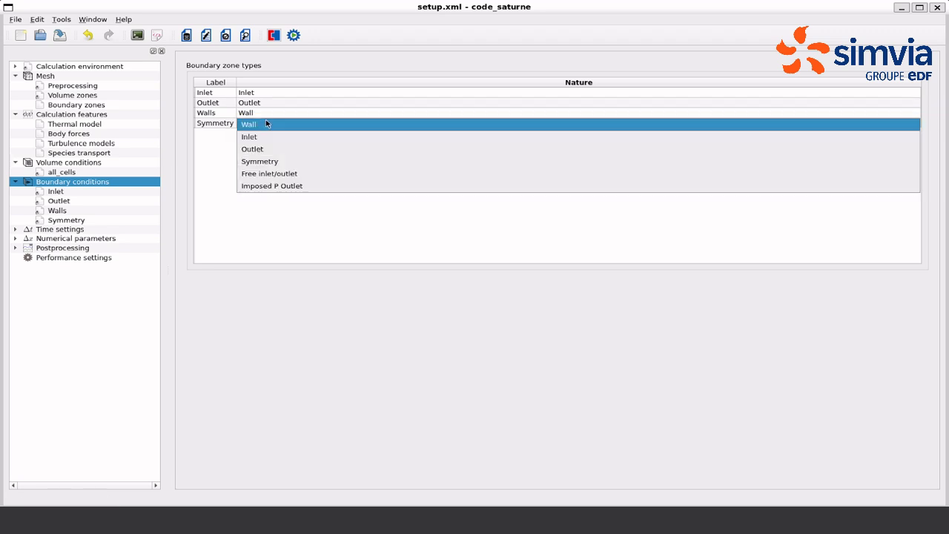
{"action": "left_click", "coordinate": [263, 161]}
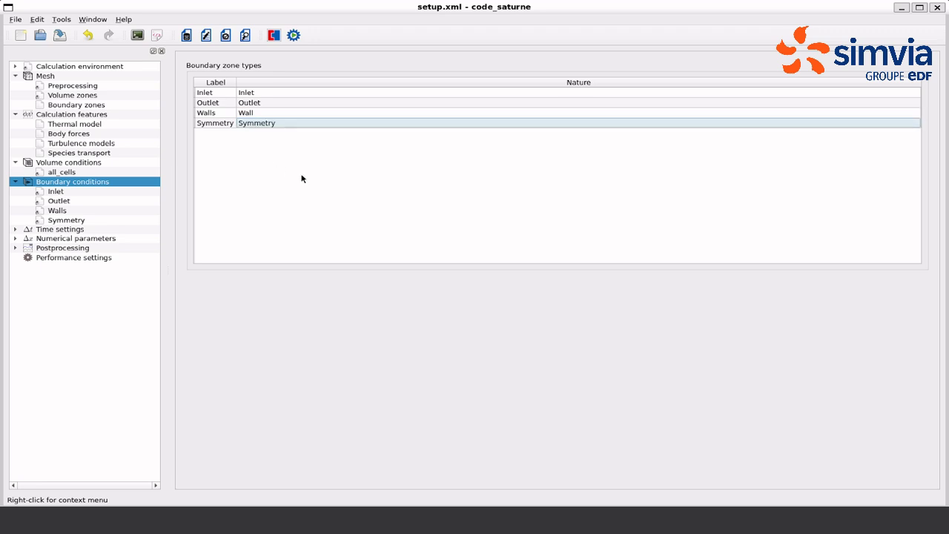
Set the Inlet boundary's velocity norm to 5 m/s and its hydraulic diameter to 0.17 m
{"action": "left_click", "coordinate": [94, 192]}
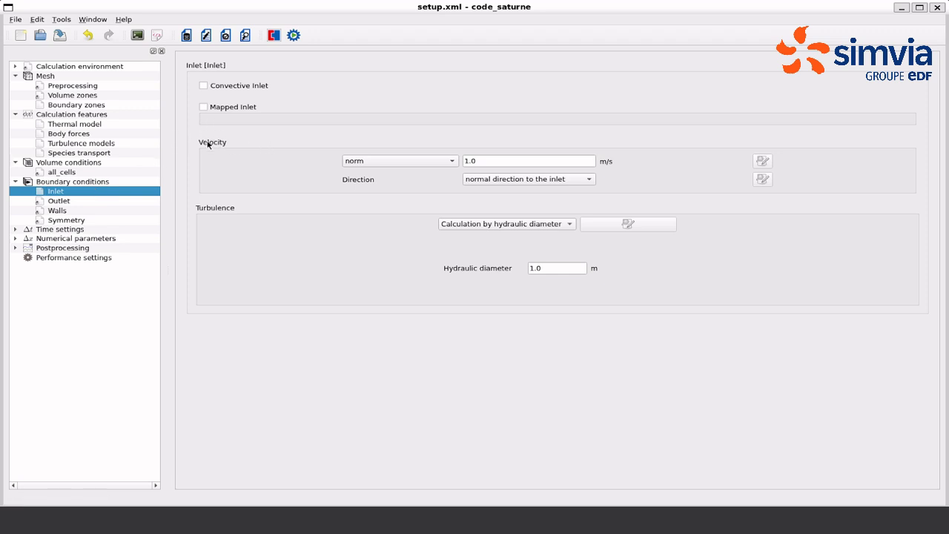
{"action": "left_click_drag", "start_coordinate": [485, 158], "coordinate": [456, 159]}
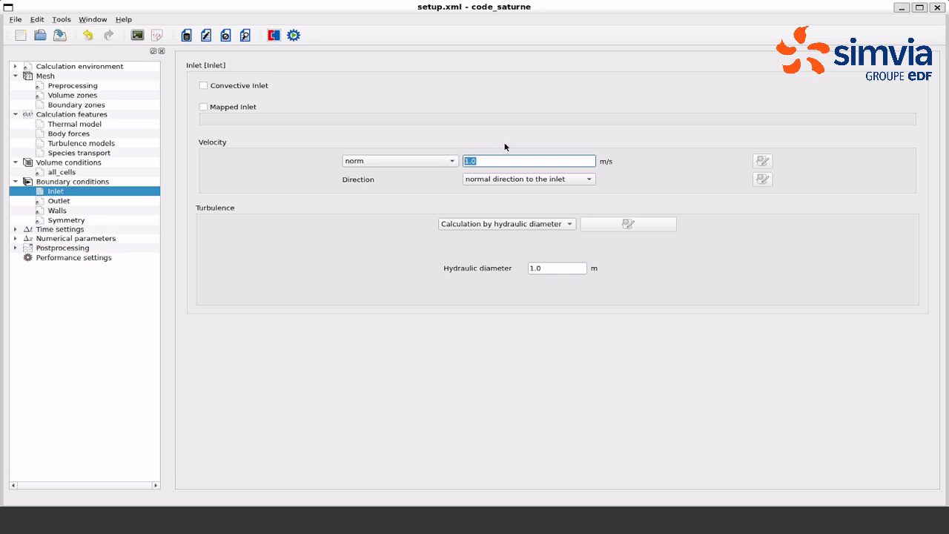
{"action": "type", "text": "5"}
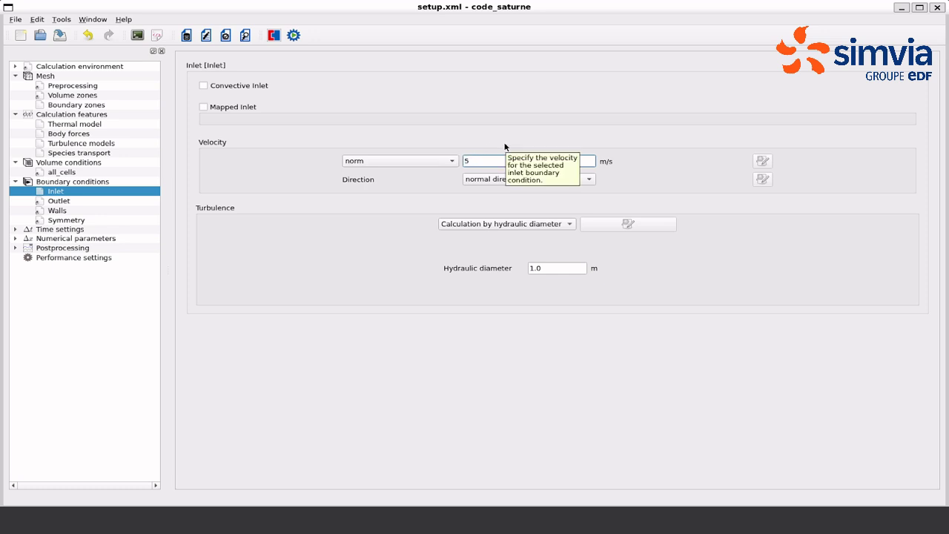
{"action": "left_click_drag", "start_coordinate": [567, 268], "coordinate": [473, 269]}
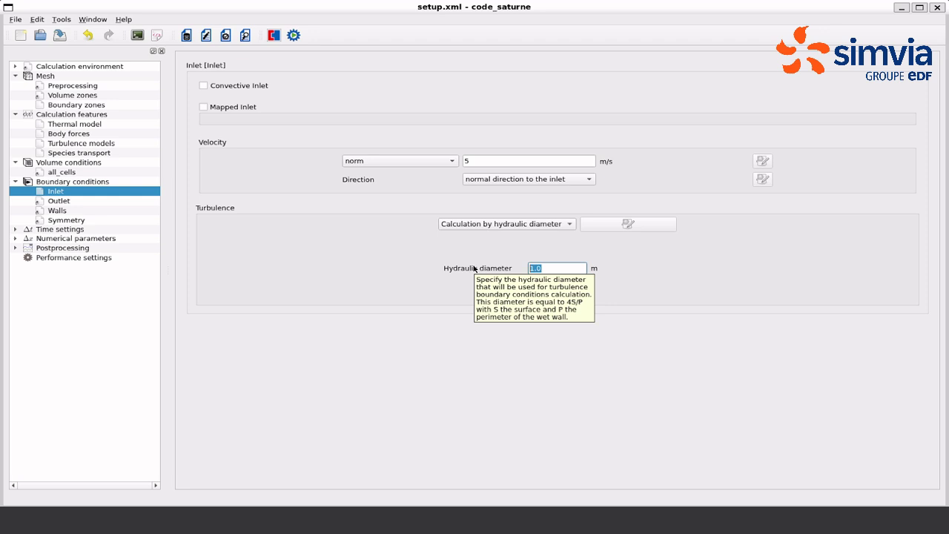
{"action": "type", "text": "0.17"}
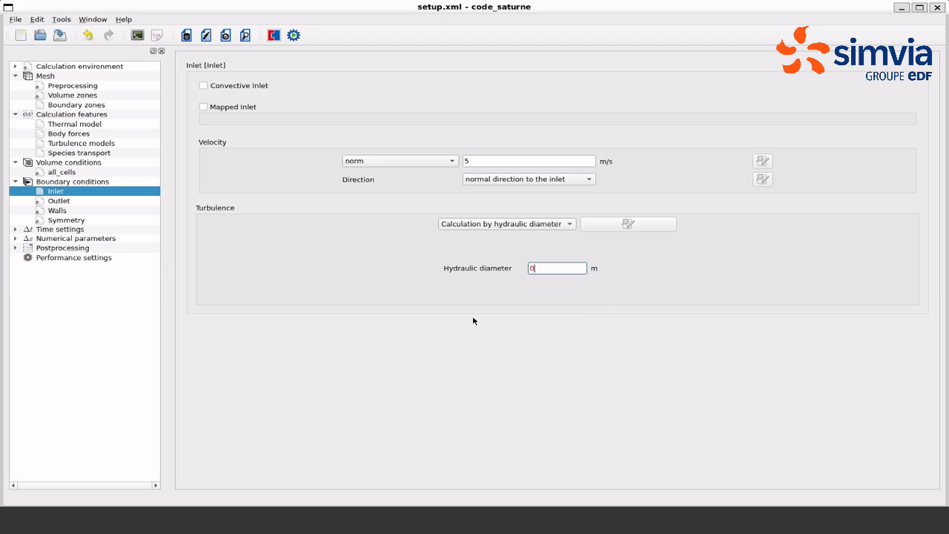
{"action": "left_click", "coordinate": [559, 390]}
Check the Outlet, Walls and Symmetry conditions, and set a 0.025 s reference time step with a stopping criterion of 15 s physical time
{"action": "left_click", "coordinate": [54, 205]}
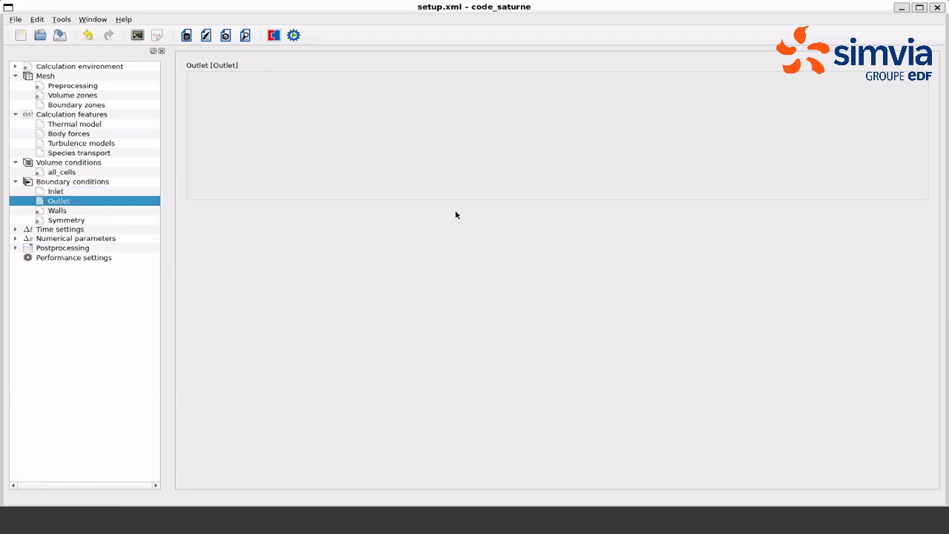
{"action": "left_click", "coordinate": [74, 212]}
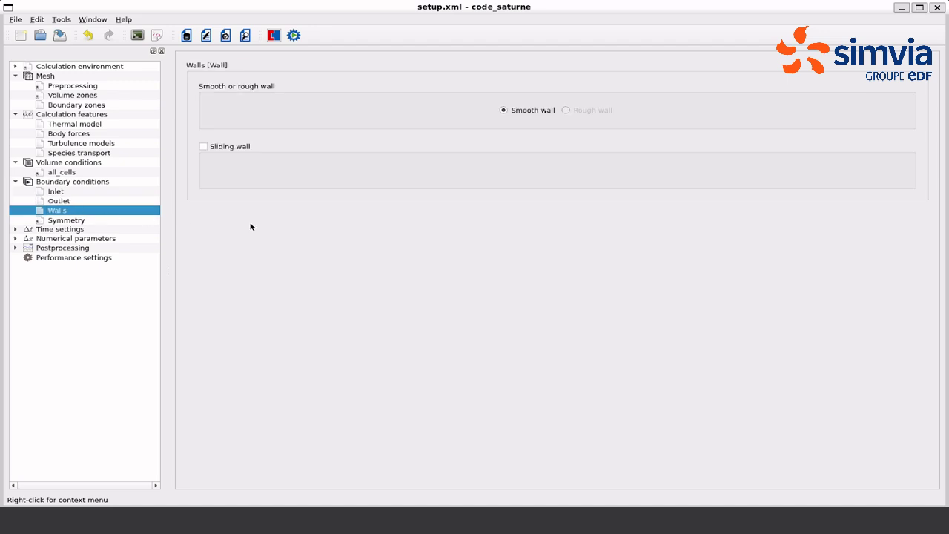
{"action": "left_click", "coordinate": [86, 222]}
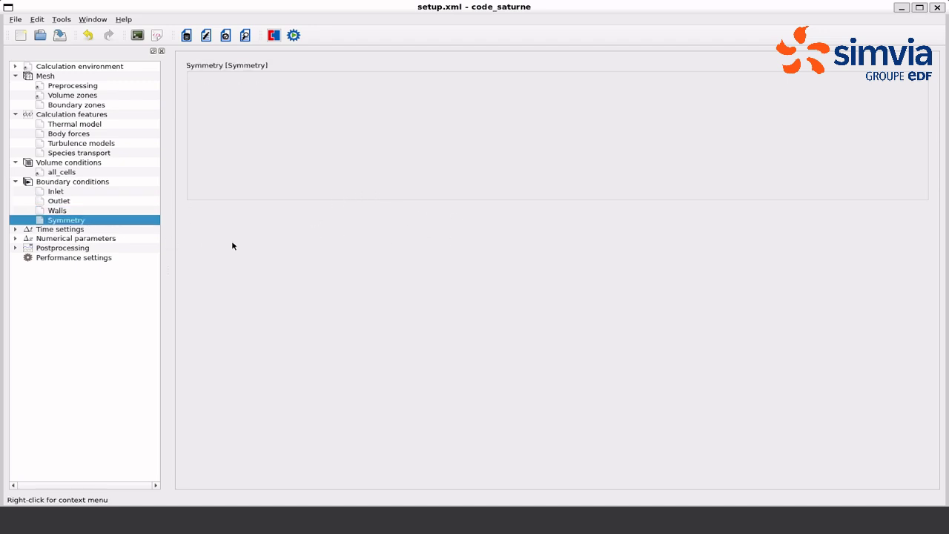
{"action": "left_click", "coordinate": [87, 230]}
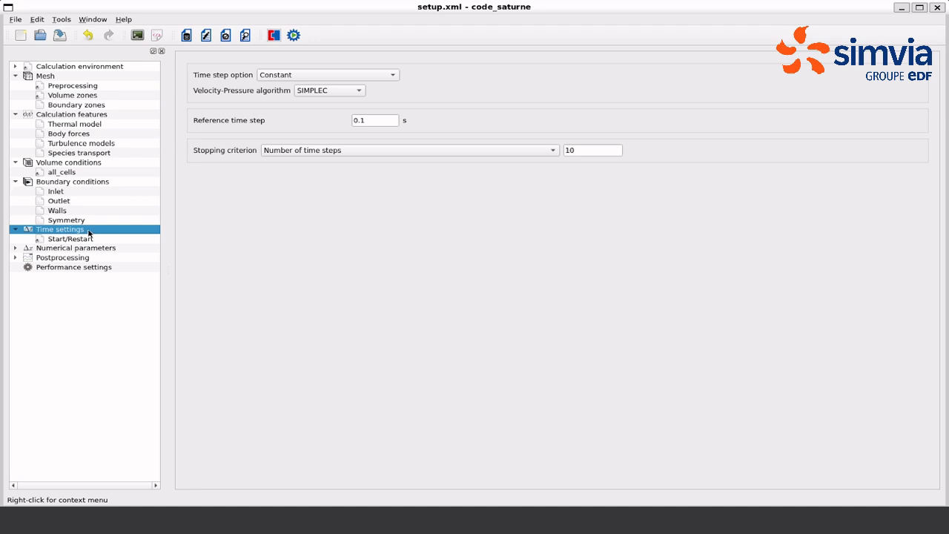
{"action": "double_click", "coordinate": [361, 120]}
{"action": "type", "text": "025"}
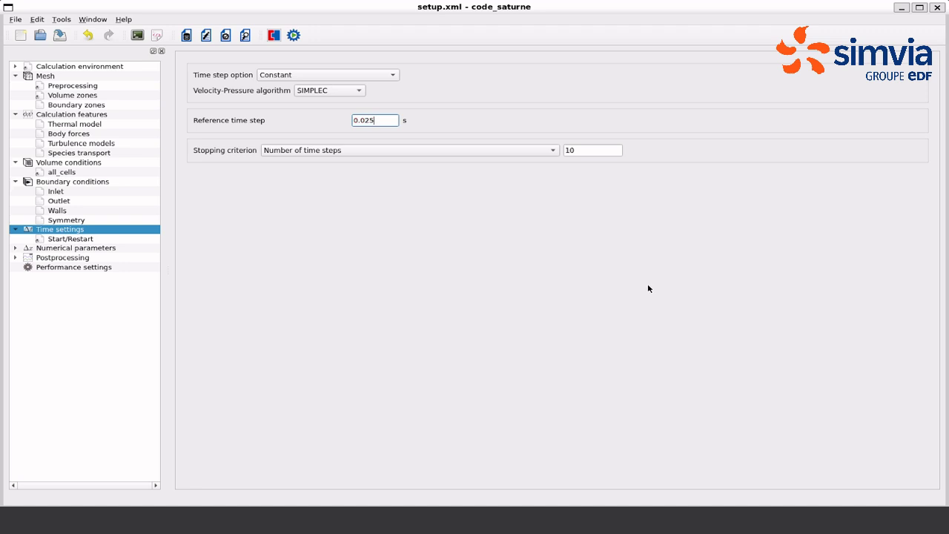
{"action": "left_click", "coordinate": [511, 149]}
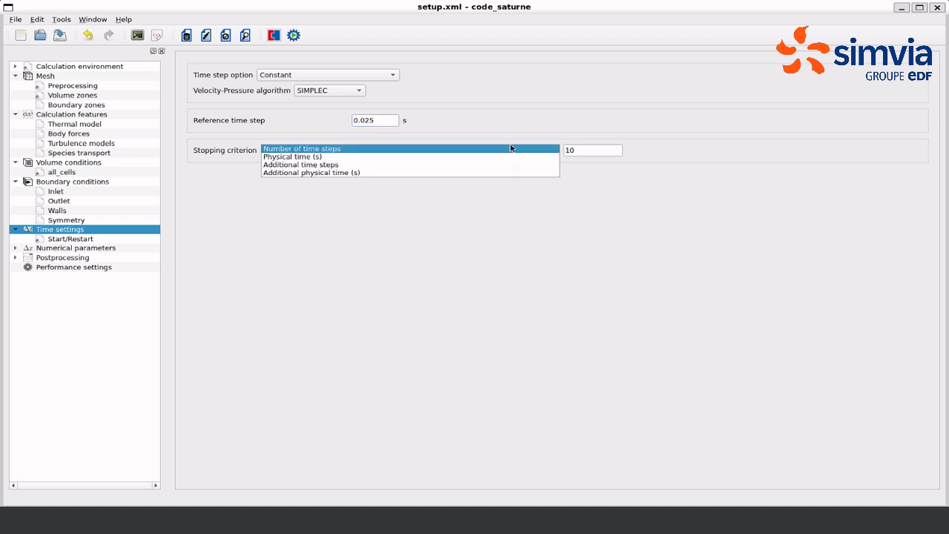
{"action": "left_click", "coordinate": [428, 157]}
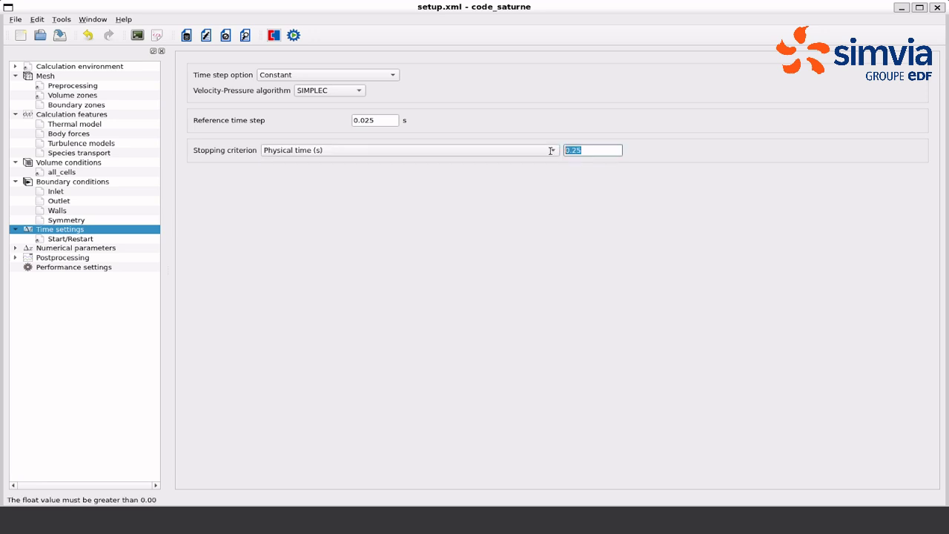
{"action": "type", "text": "15"}
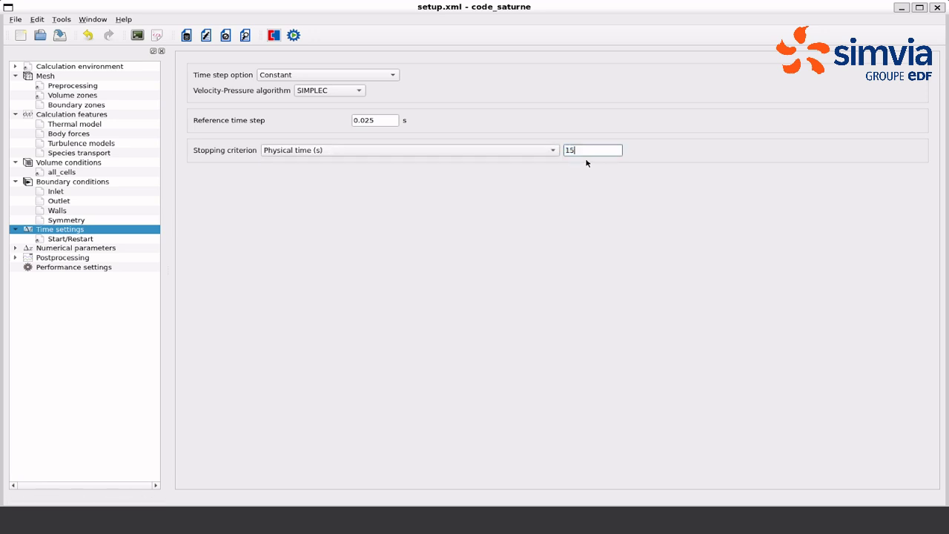
{"action": "left_click", "coordinate": [561, 192]}
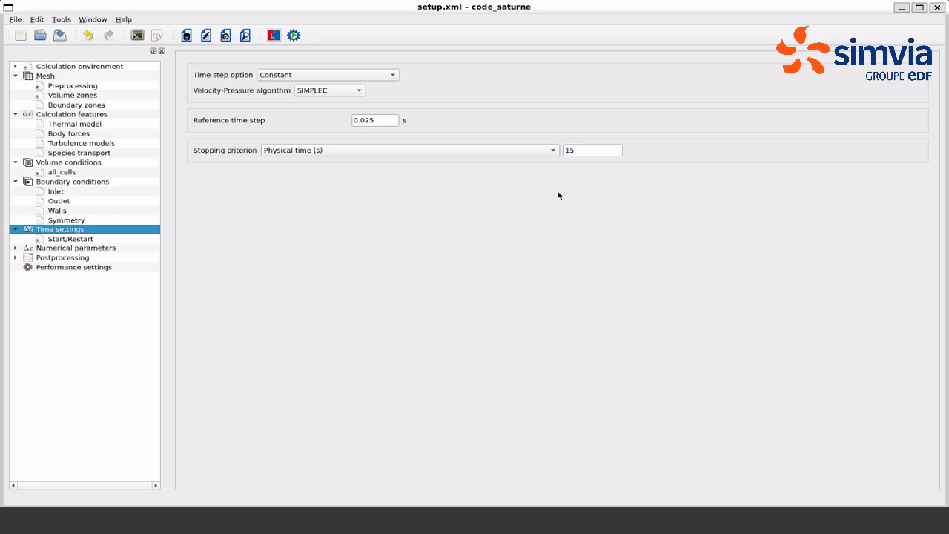
Review the restart, numerical and equation parameters, and set the postprocessing log frequency to output every 5 time steps
{"action": "left_click", "coordinate": [116, 241]}
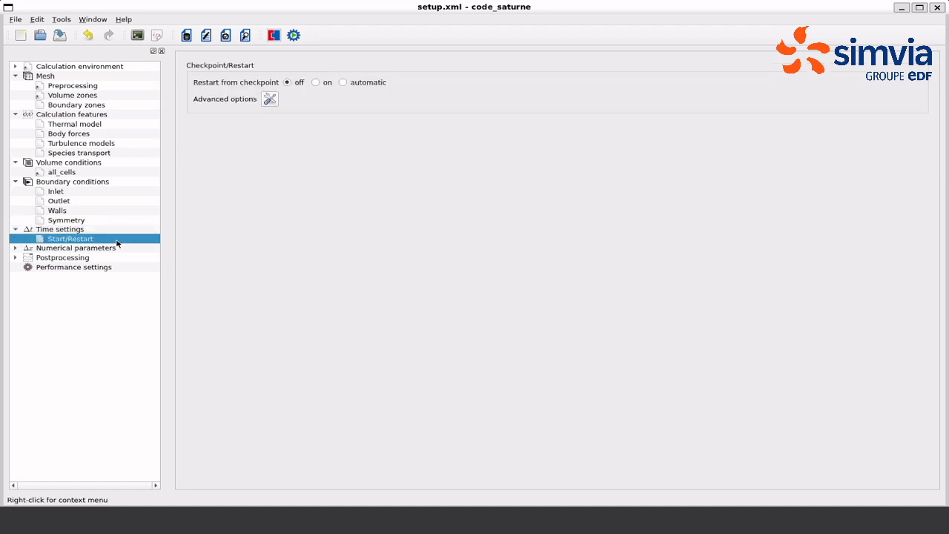
{"action": "left_click", "coordinate": [68, 248]}
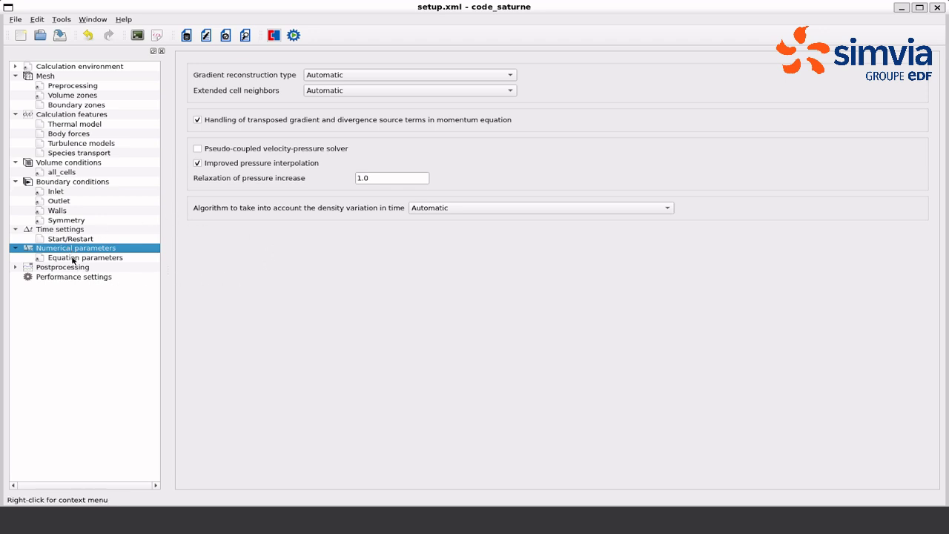
{"action": "left_click", "coordinate": [72, 258]}
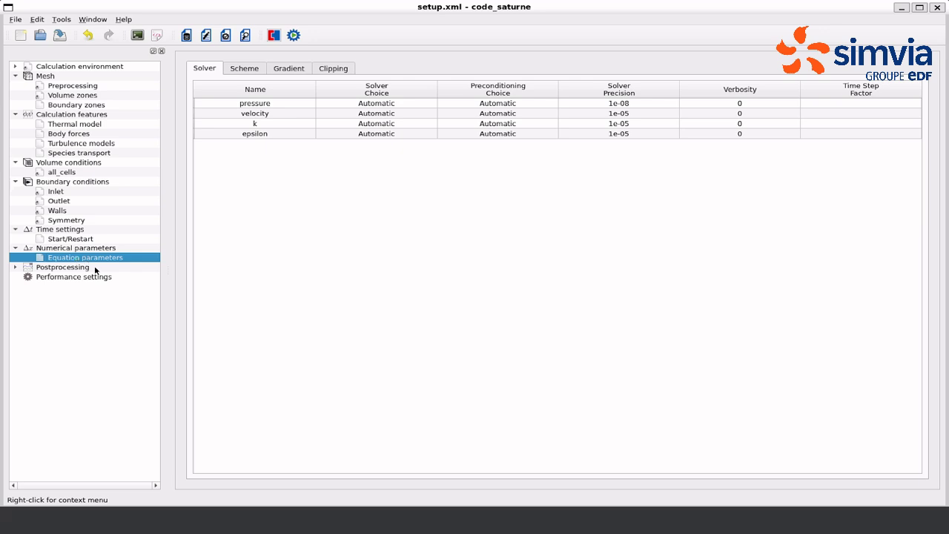
{"action": "left_click", "coordinate": [73, 268]}
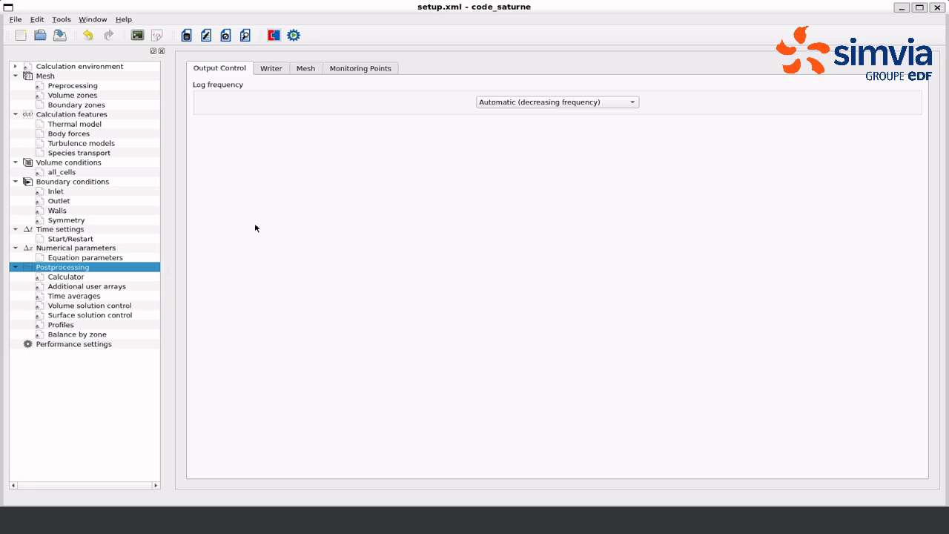
{"action": "left_click", "coordinate": [581, 102]}
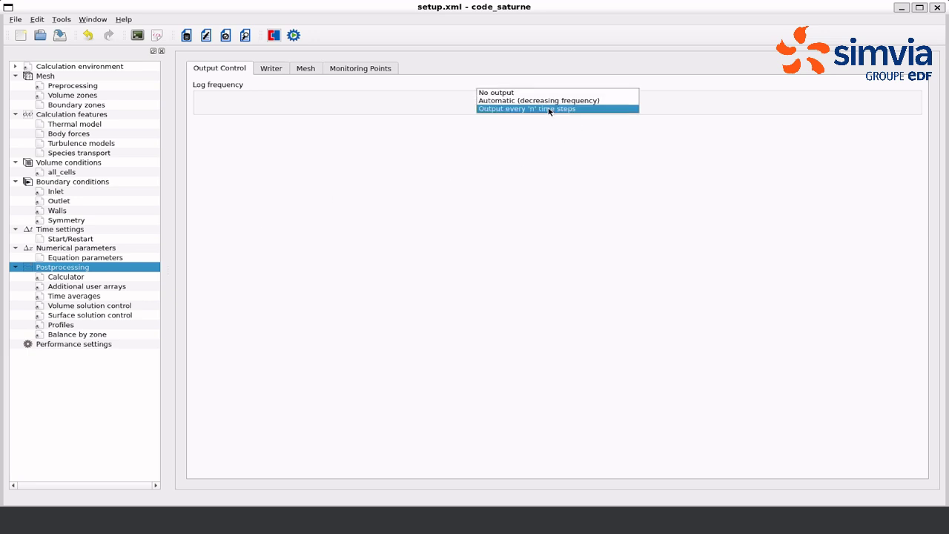
{"action": "left_click", "coordinate": [548, 109]}
{"action": "left_click_drag", "start_coordinate": [634, 104], "coordinate": [584, 112]}
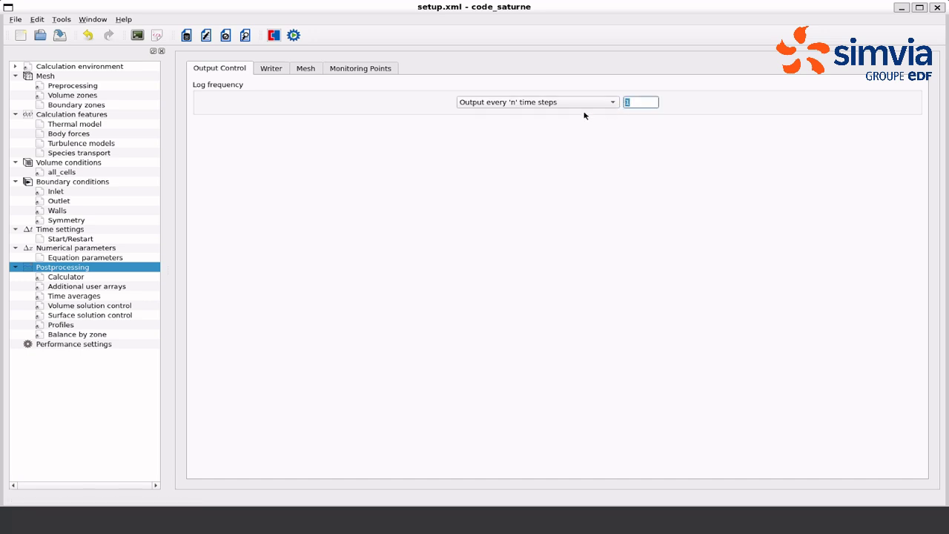
{"action": "type", "text": "5"}
{"action": "key", "text": "Tab"}
Configure the results writer to output every 5 time steps
{"action": "left_click", "coordinate": [264, 69]}
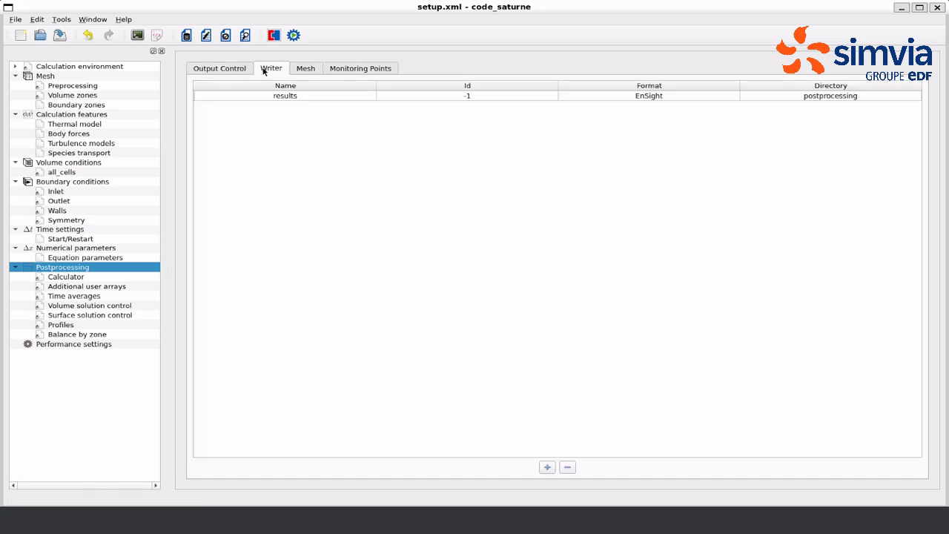
{"action": "left_click", "coordinate": [286, 97]}
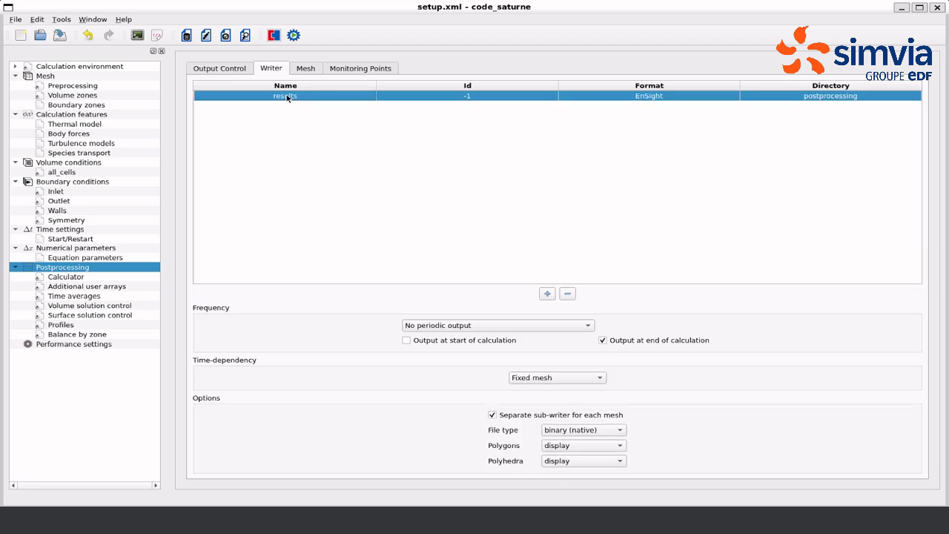
{"action": "left_click", "coordinate": [516, 326]}
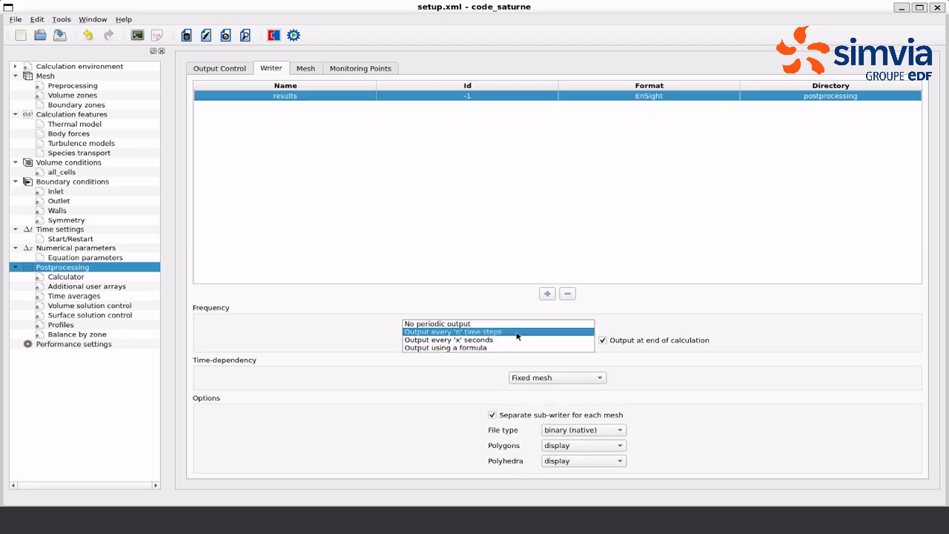
{"action": "left_click", "coordinate": [516, 331]}
{"action": "double_click", "coordinate": [565, 325]}
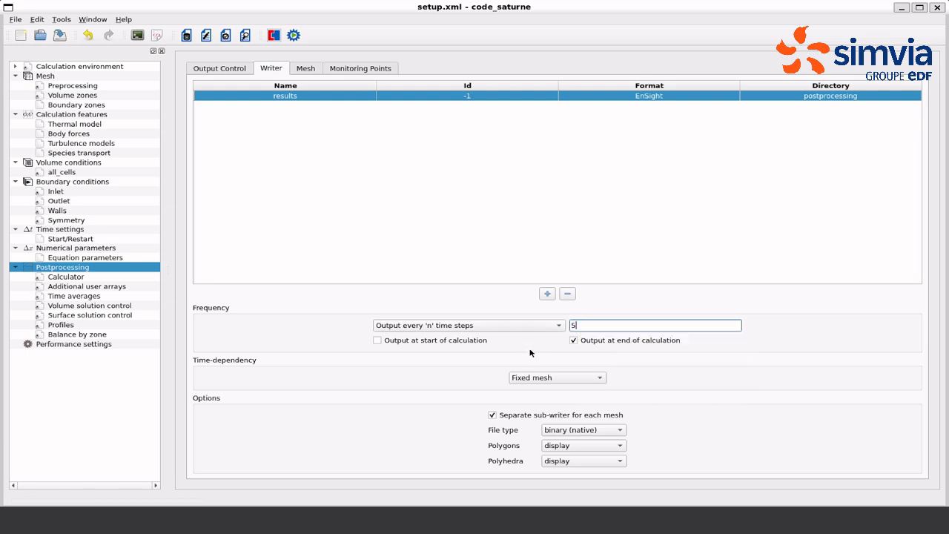
{"action": "left_click", "coordinate": [463, 299]}
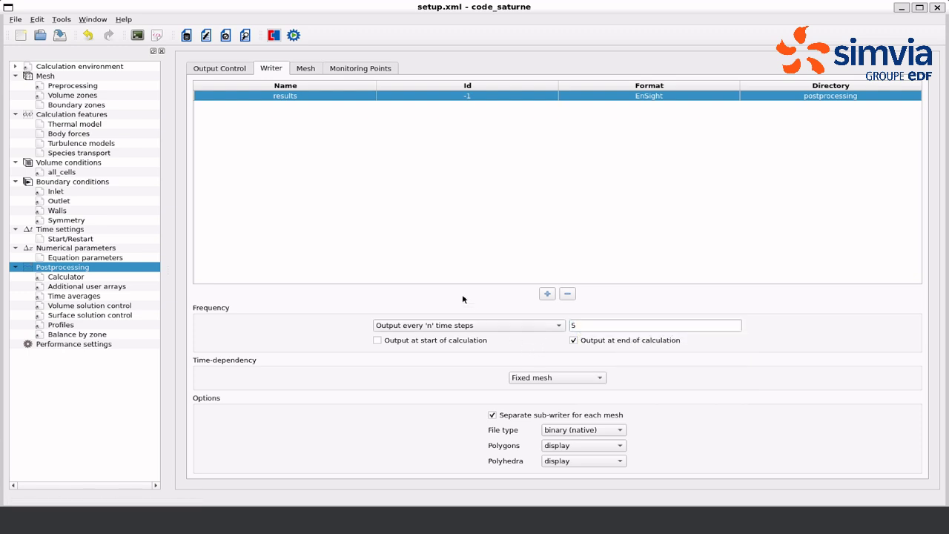
Add four new meshes to the postprocessing mesh list
{"action": "left_click", "coordinate": [300, 73]}
{"action": "left_click", "coordinate": [547, 467]}
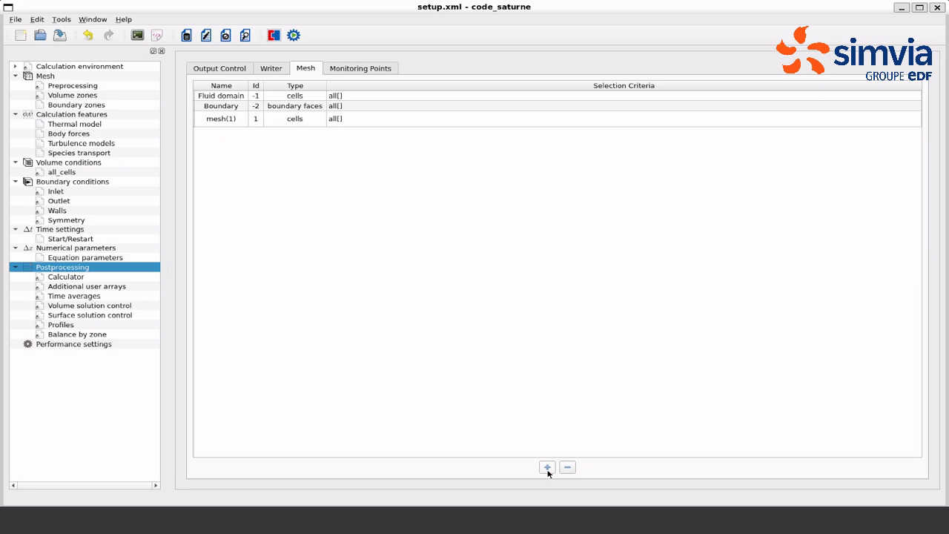
{"action": "left_click", "coordinate": [547, 468]}
{"action": "left_click", "coordinate": [547, 468]}
{"action": "left_click", "coordinate": [547, 468]}
Change the type of all four new postprocessing meshes to boundary zone
{"action": "double_click", "coordinate": [290, 120]}
{"action": "left_click", "coordinate": [293, 118]}
{"action": "left_click", "coordinate": [295, 178]}
{"action": "double_click", "coordinate": [295, 135]}
{"action": "left_click", "coordinate": [295, 134]}
{"action": "left_click", "coordinate": [295, 195]}
{"action": "double_click", "coordinate": [295, 151]}
{"action": "left_click", "coordinate": [295, 150]}
{"action": "left_click", "coordinate": [308, 210]}
{"action": "double_click", "coordinate": [295, 166]}
{"action": "left_click", "coordinate": [295, 166]}
{"action": "left_click", "coordinate": [312, 224]}
Set the selection criteria of meshes 2, 3 and 4 to Outlet, Walls and Symmetry, keeping Inlet for mesh 1
{"action": "left_click", "coordinate": [341, 120]}
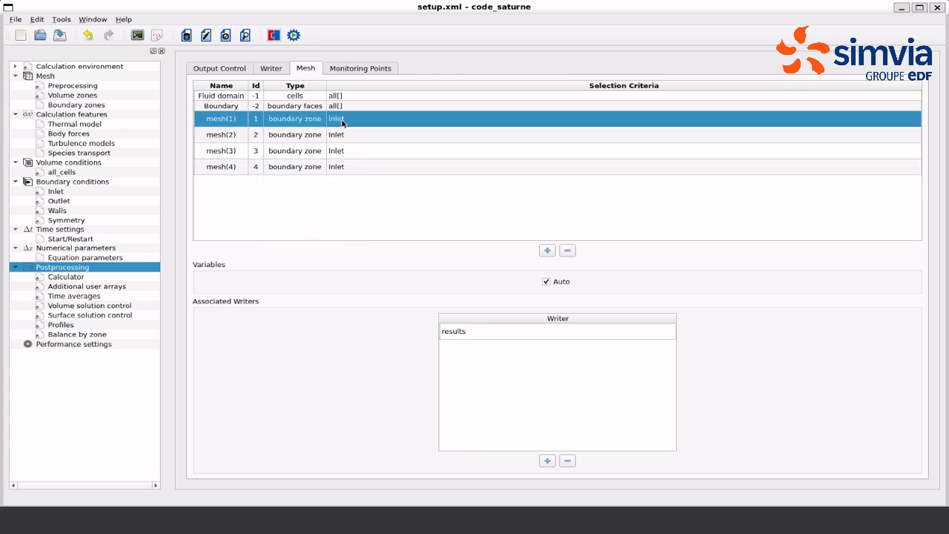
{"action": "double_click", "coordinate": [343, 134]}
{"action": "left_click", "coordinate": [343, 134]}
{"action": "left_click", "coordinate": [343, 146]}
{"action": "double_click", "coordinate": [343, 151]}
{"action": "left_click", "coordinate": [342, 150]}
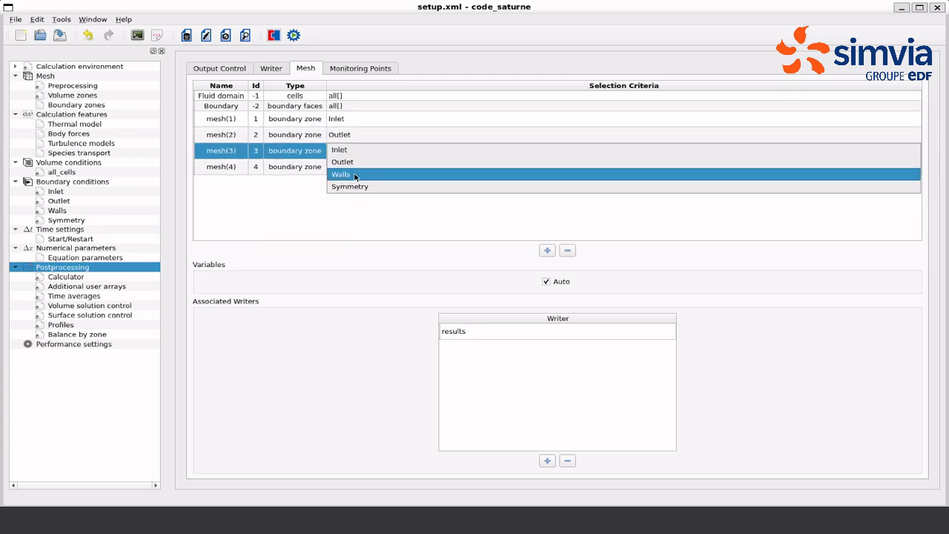
{"action": "left_click", "coordinate": [355, 174]}
{"action": "double_click", "coordinate": [342, 166]}
{"action": "left_click", "coordinate": [342, 166]}
{"action": "left_click", "coordinate": [354, 202]}
Rename the four new postprocessing meshes to Inlet, Outlet, Walls and Symmetry, matching their selection criteria
{"action": "double_click", "coordinate": [222, 119]}
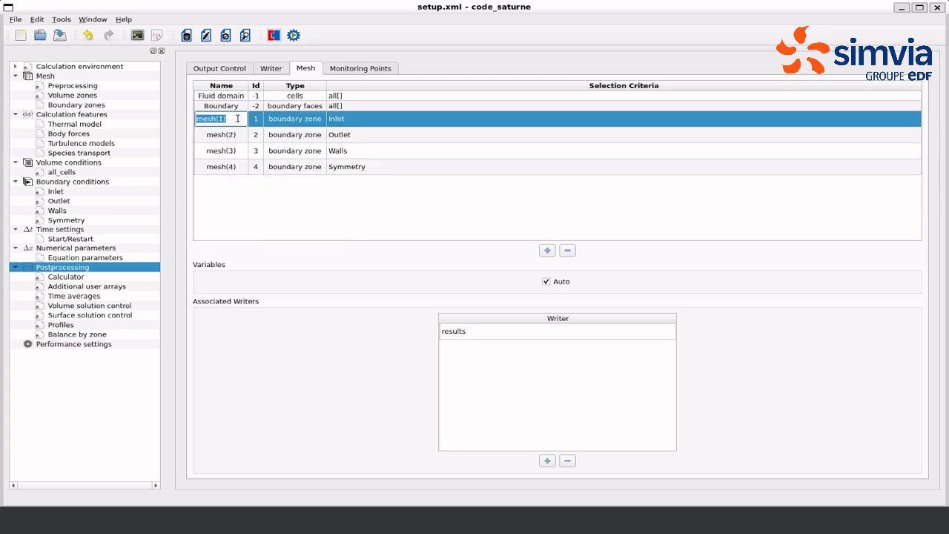
{"action": "type", "text": "Inlet"}
{"action": "double_click", "coordinate": [211, 136]}
{"action": "type", "text": "Outlet"}
{"action": "double_click", "coordinate": [211, 152]}
{"action": "type", "text": "Walls"}
{"action": "double_click", "coordinate": [228, 169]}
{"action": "type", "text": "Symmetry"}
{"action": "left_click", "coordinate": [243, 201]}
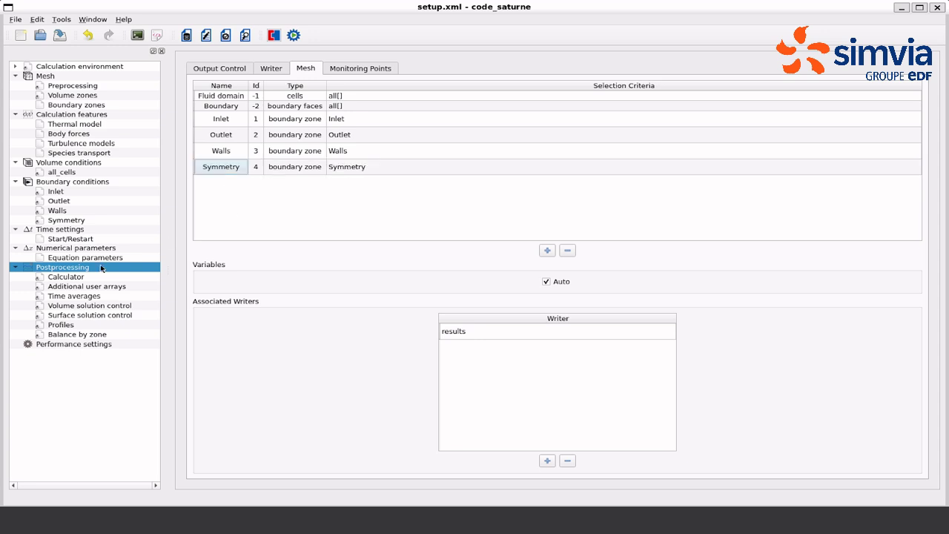
Review the remaining postprocessing pages, from Calculator through Balance by zone, and the performance settings
{"action": "left_click", "coordinate": [64, 278]}
{"action": "left_click", "coordinate": [65, 287]}
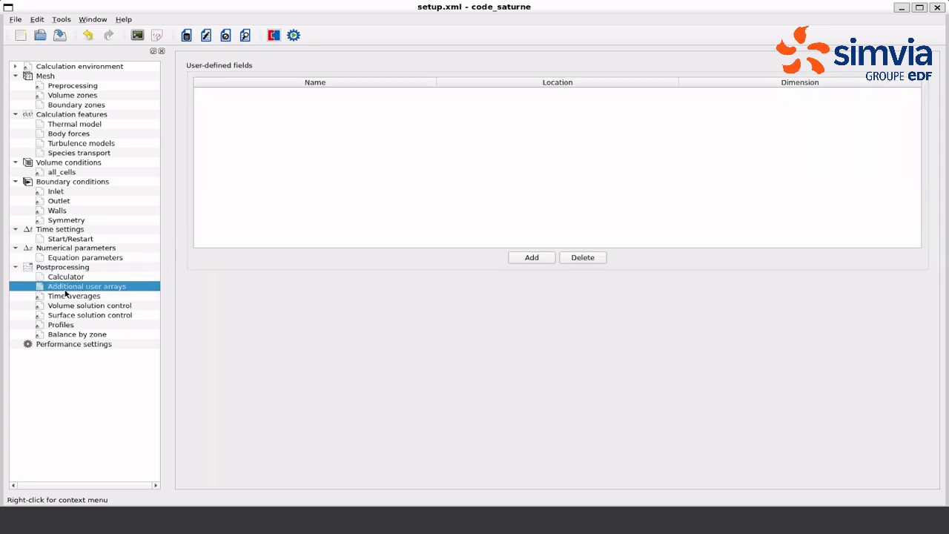
{"action": "left_click", "coordinate": [67, 297]}
{"action": "left_click", "coordinate": [68, 307]}
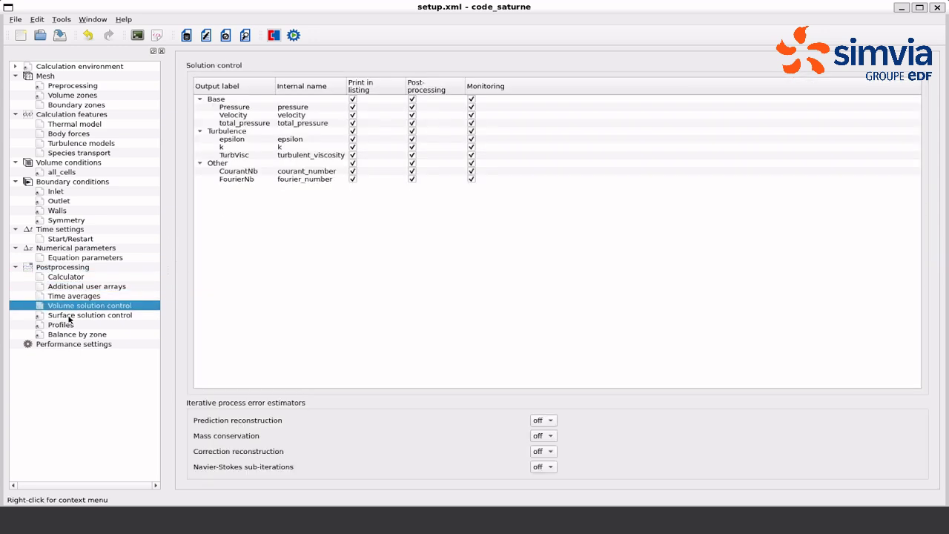
{"action": "left_click", "coordinate": [69, 317]}
{"action": "left_click", "coordinate": [66, 325]}
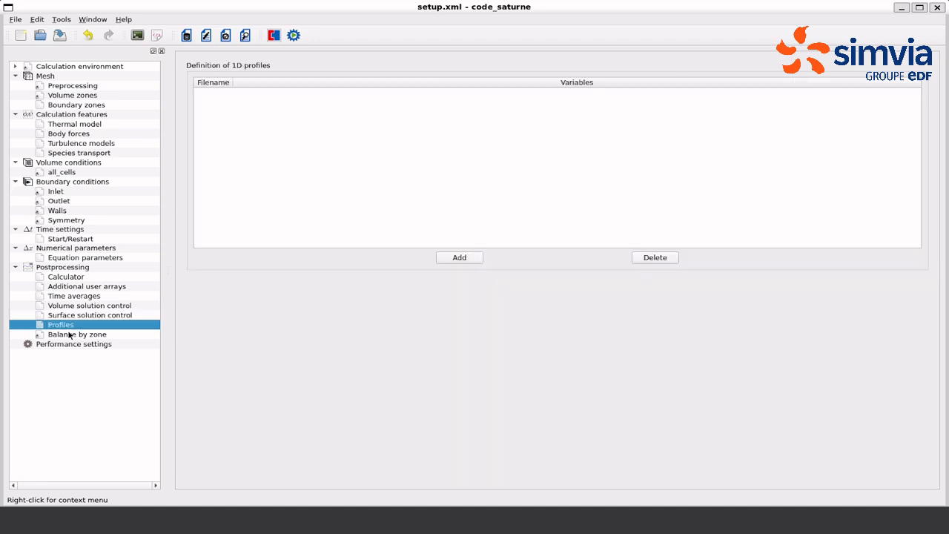
{"action": "left_click", "coordinate": [70, 335]}
{"action": "left_click", "coordinate": [70, 344]}
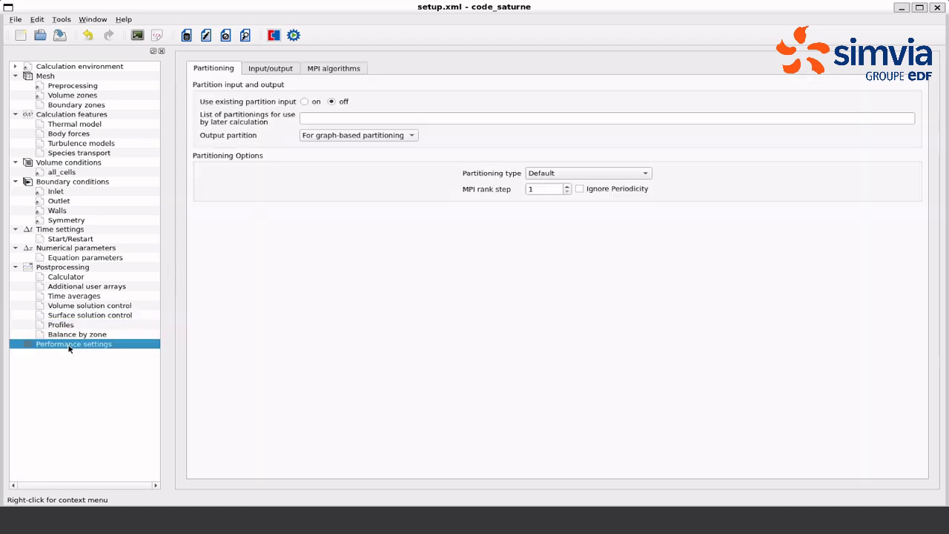
Set the result subdirectory name to exec, save the case and run the calculation
{"action": "left_click", "coordinate": [293, 39]}
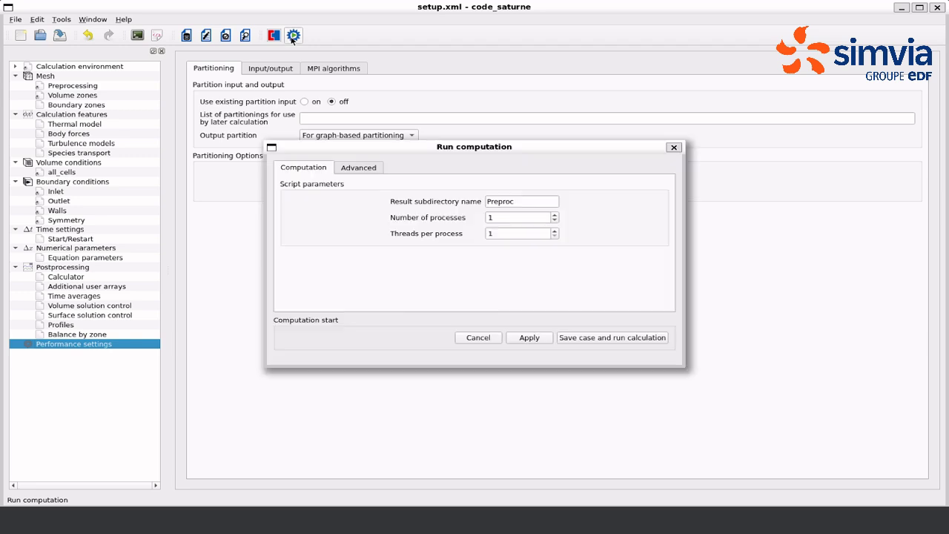
{"action": "double_click", "coordinate": [521, 200]}
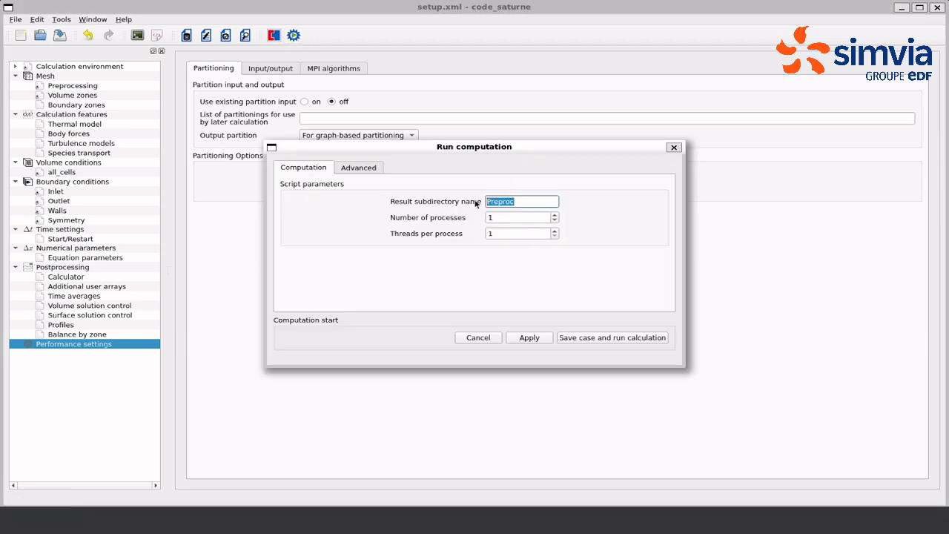
{"action": "type", "text": "exec"}
{"action": "left_click", "coordinate": [604, 339]}
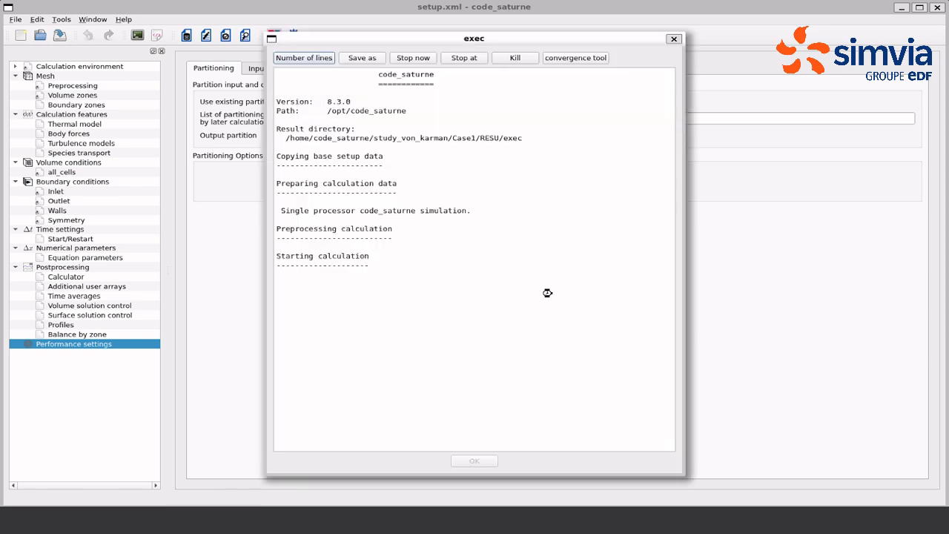
Open the convergence tool for the run full screen, with one subplot and a refresh time of 1, and refresh the plot
{"action": "left_click", "coordinate": [556, 58]}
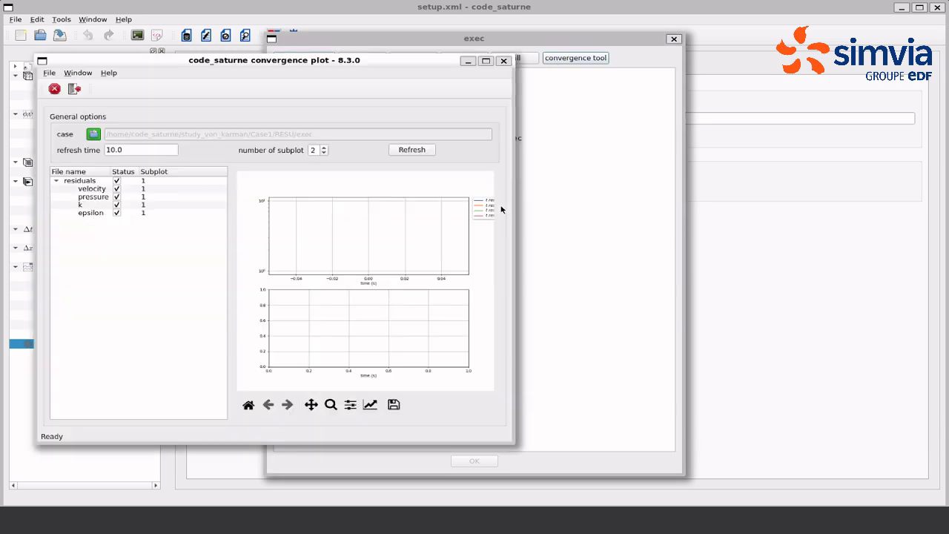
{"action": "left_click", "coordinate": [485, 61]}
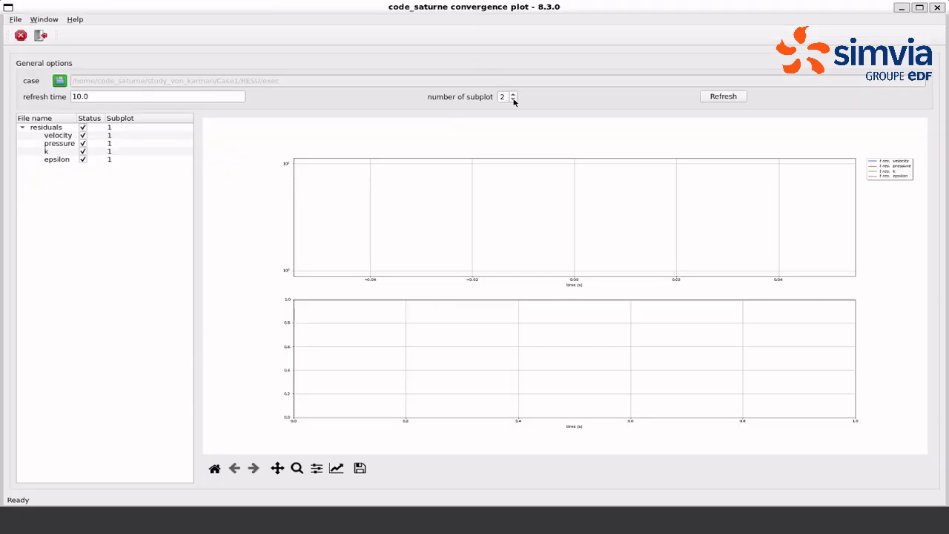
{"action": "left_click", "coordinate": [513, 100]}
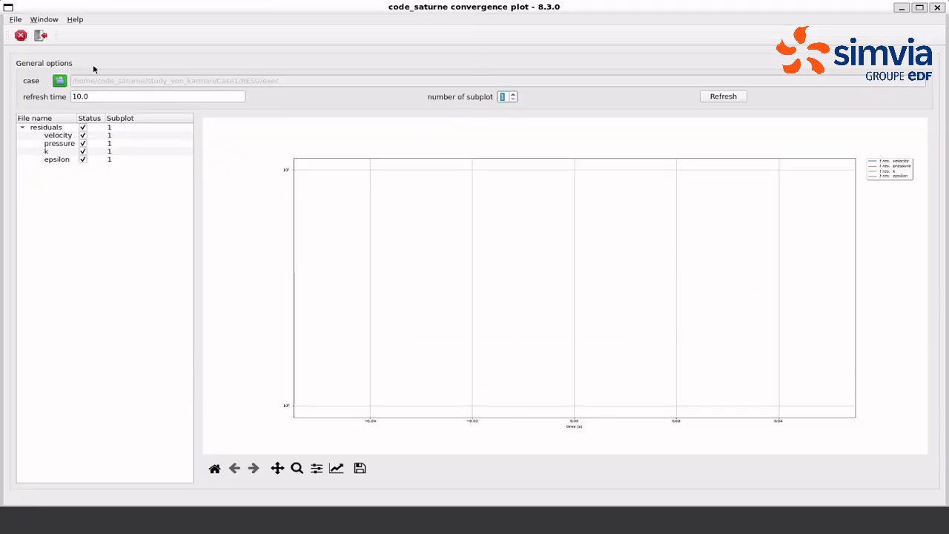
{"action": "left_click_drag", "start_coordinate": [94, 93], "coordinate": [49, 95]}
{"action": "type", "text": "1"}
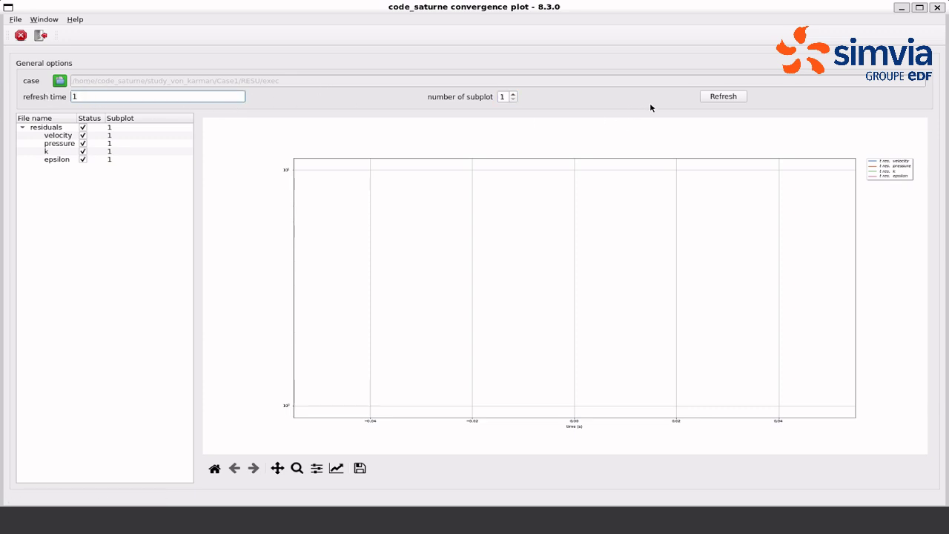
{"action": "left_click", "coordinate": [713, 98]}
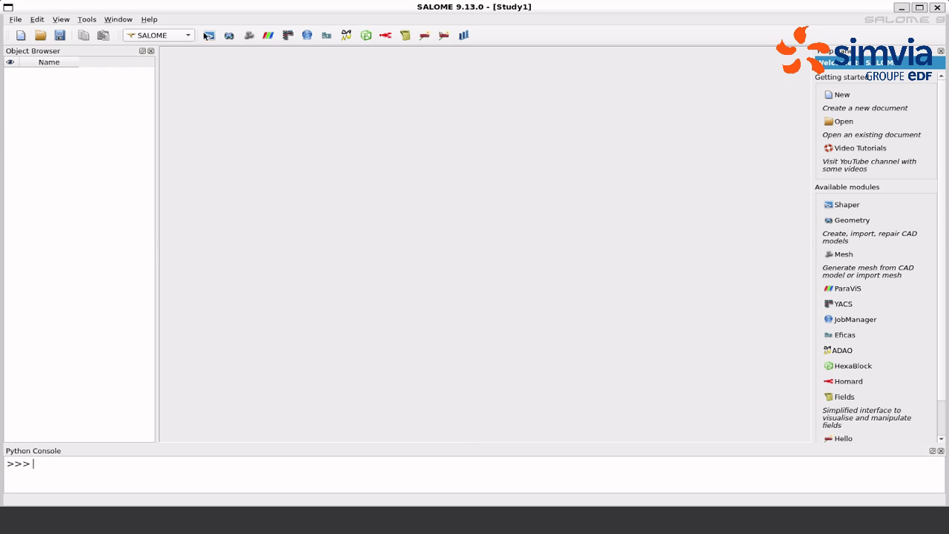
Activate the ParaViS module in SALOME and start opening a result file from the pipeline browser
{"action": "left_click", "coordinate": [267, 37]}
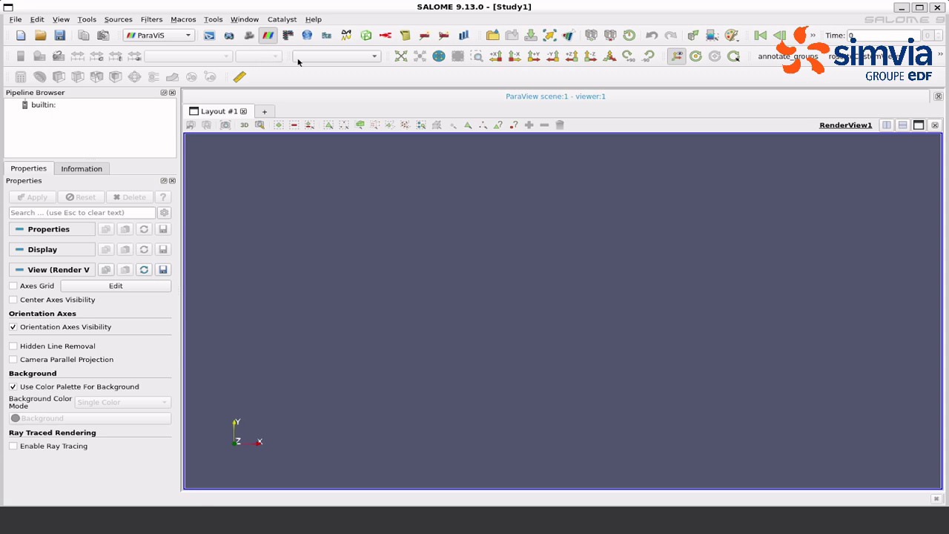
{"action": "right_click", "coordinate": [78, 129]}
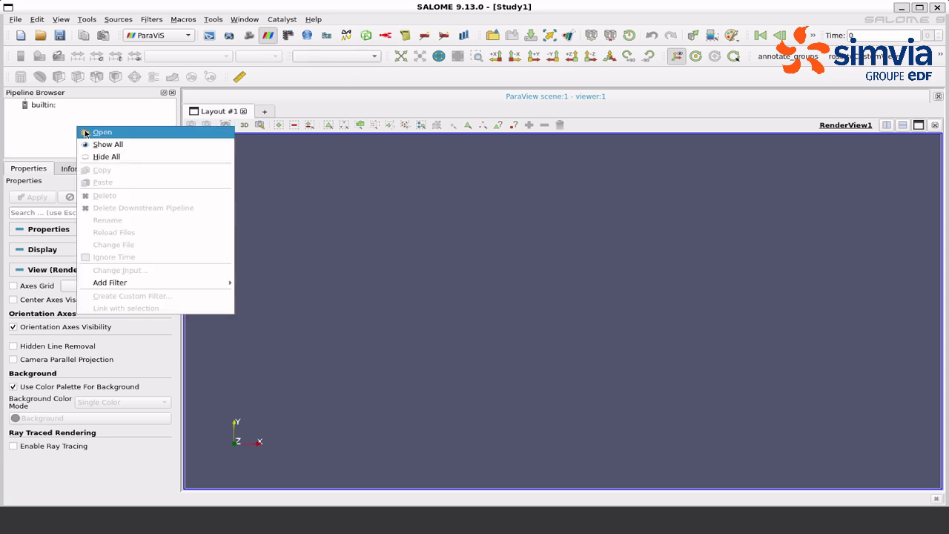
{"action": "left_click", "coordinate": [86, 133]}
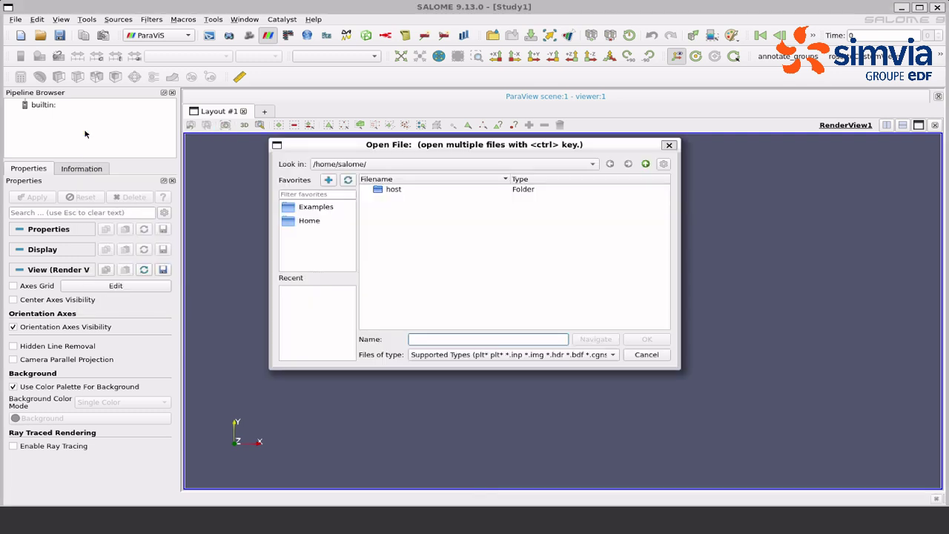
Browse to the host/study_von_karman/Case1/RESU/exec/postprocessing folder in the file dialog
{"action": "double_click", "coordinate": [393, 190]}
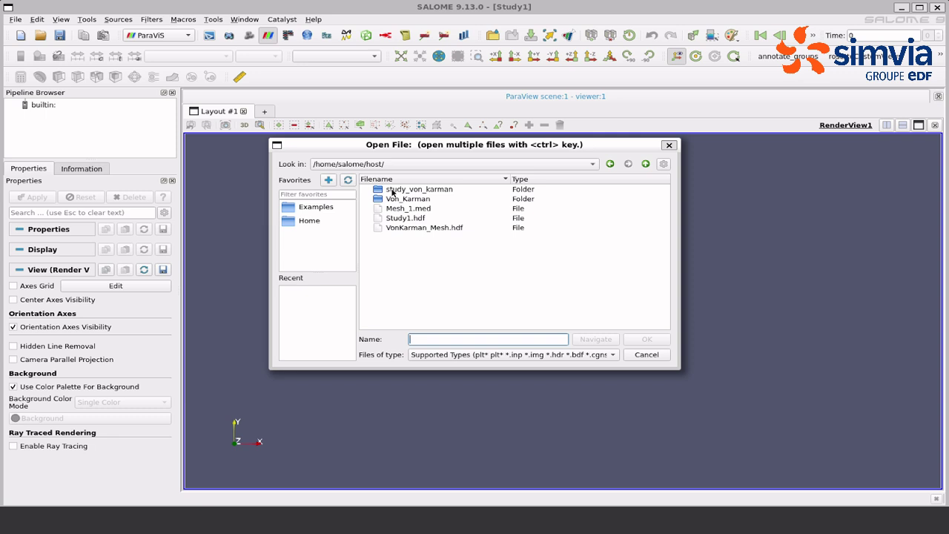
{"action": "double_click", "coordinate": [393, 189]}
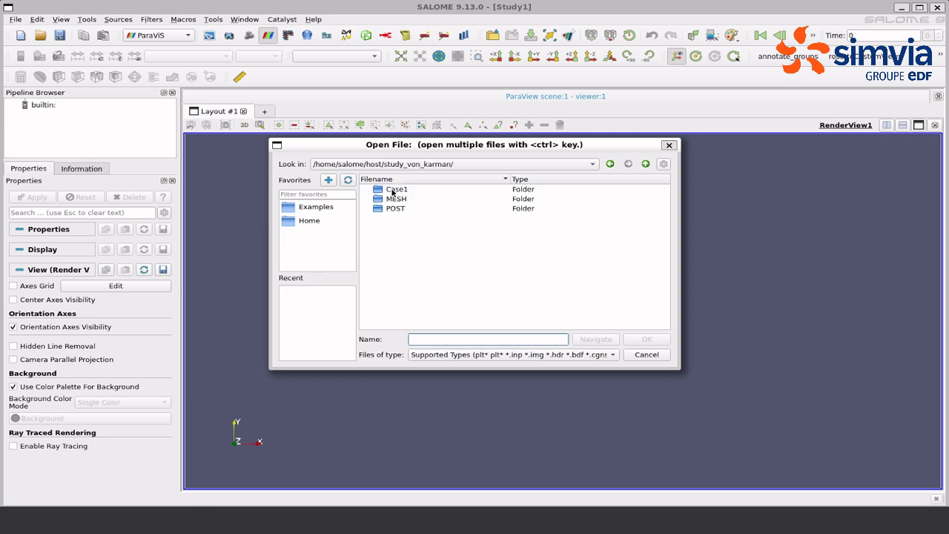
{"action": "double_click", "coordinate": [393, 190]}
{"action": "double_click", "coordinate": [406, 200]}
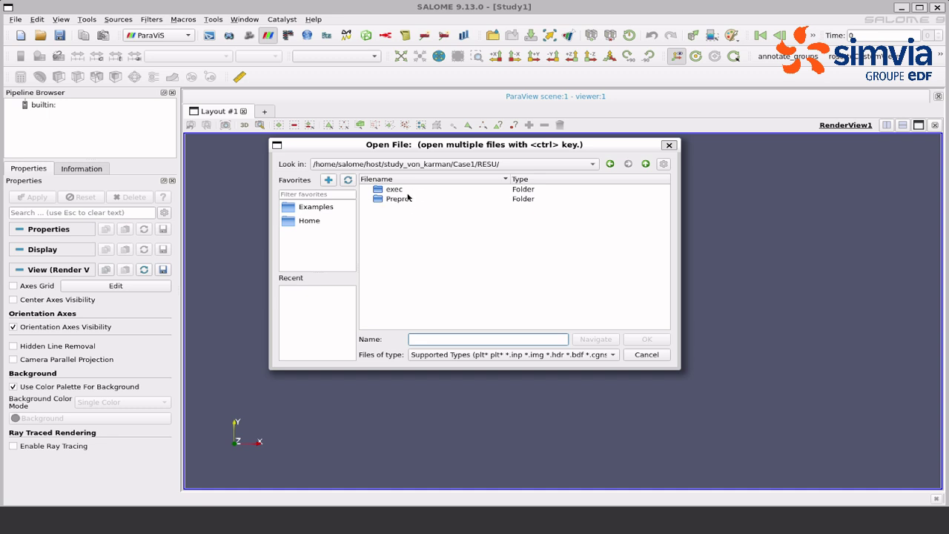
{"action": "left_click", "coordinate": [400, 191]}
{"action": "double_click", "coordinate": [400, 190]}
{"action": "right_click", "coordinate": [400, 190]}
{"action": "left_click", "coordinate": [616, 190]}
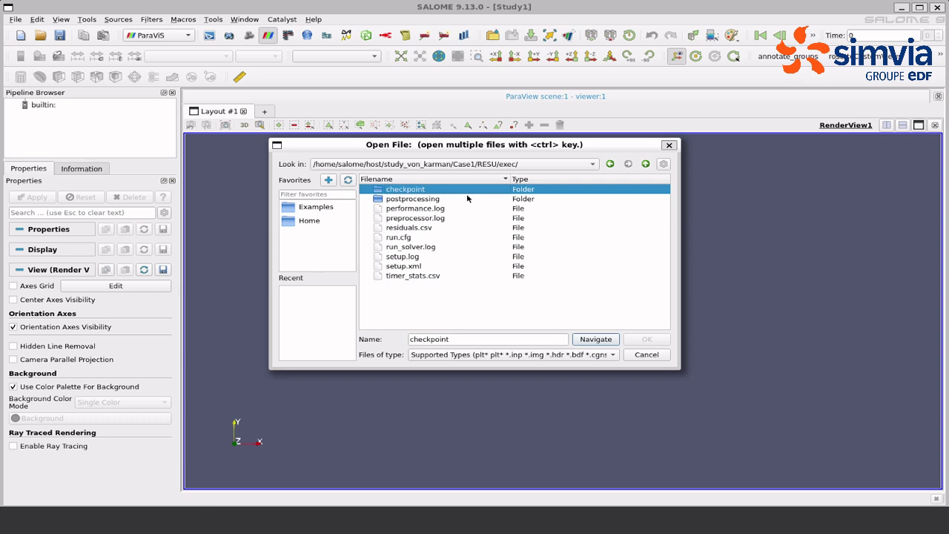
{"action": "double_click", "coordinate": [434, 199]}
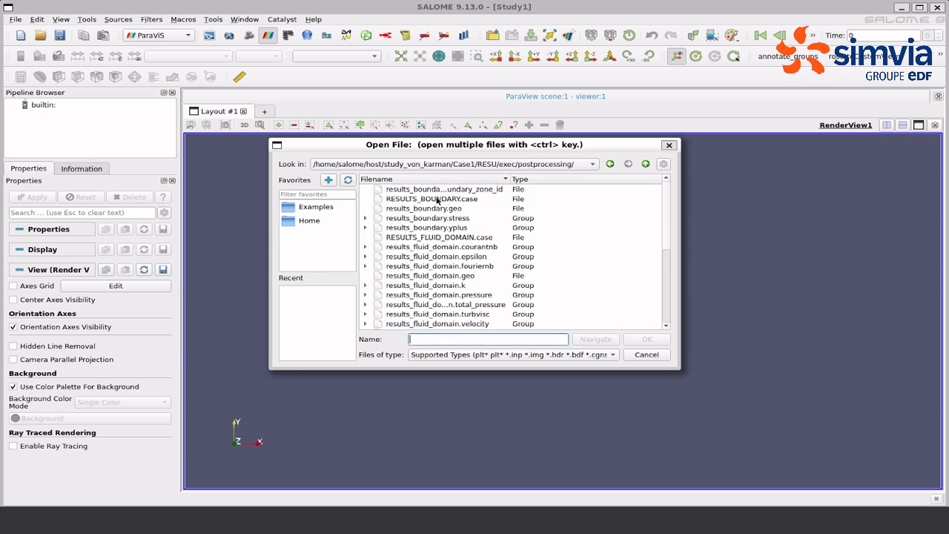
Examine the result case files available for the fluid domain, inlet, outlet, symmetry and walls
{"action": "left_click", "coordinate": [454, 237]}
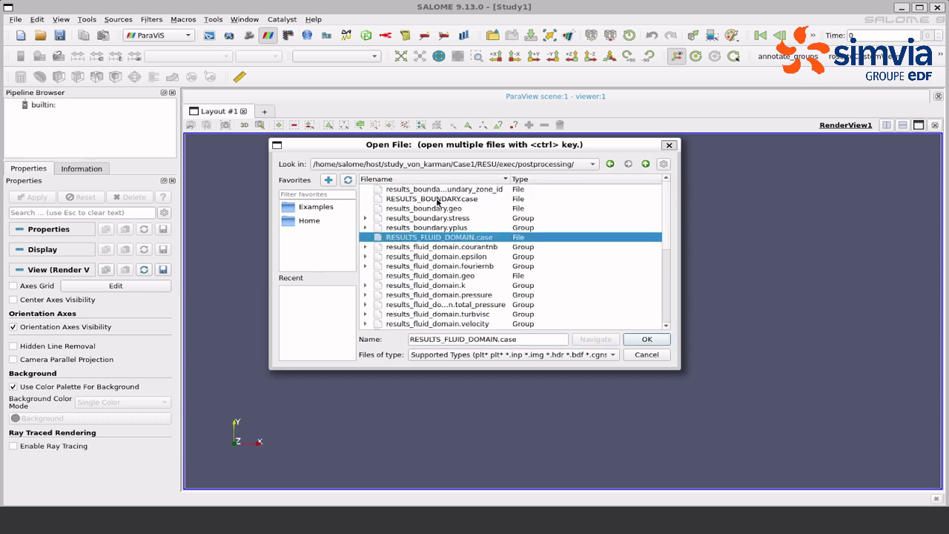
{"action": "scroll", "coordinate": [444, 213], "scroll_direction": "down", "scroll_amount": 1}
{"action": "scroll", "coordinate": [449, 252], "scroll_direction": "down", "scroll_amount": 3}
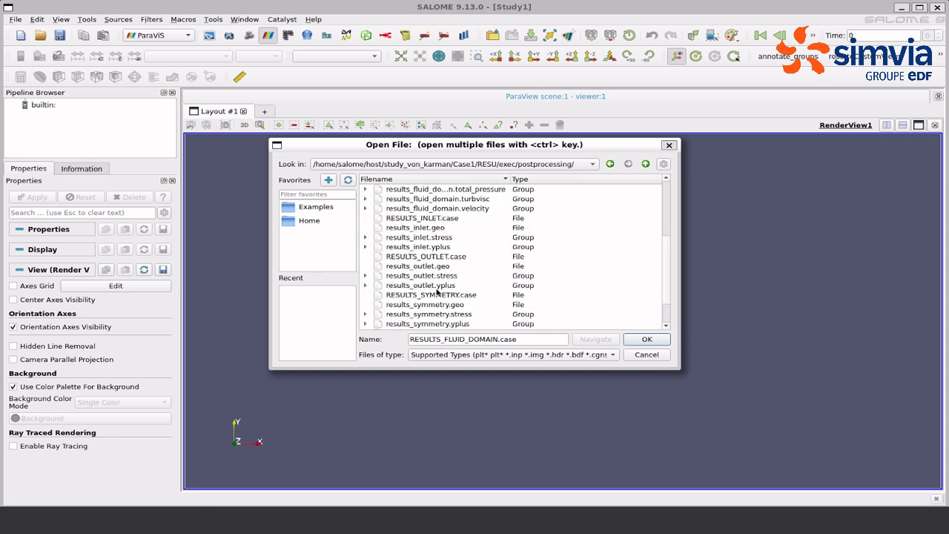
{"action": "left_click", "coordinate": [437, 294]}
{"action": "left_click", "coordinate": [424, 256]}
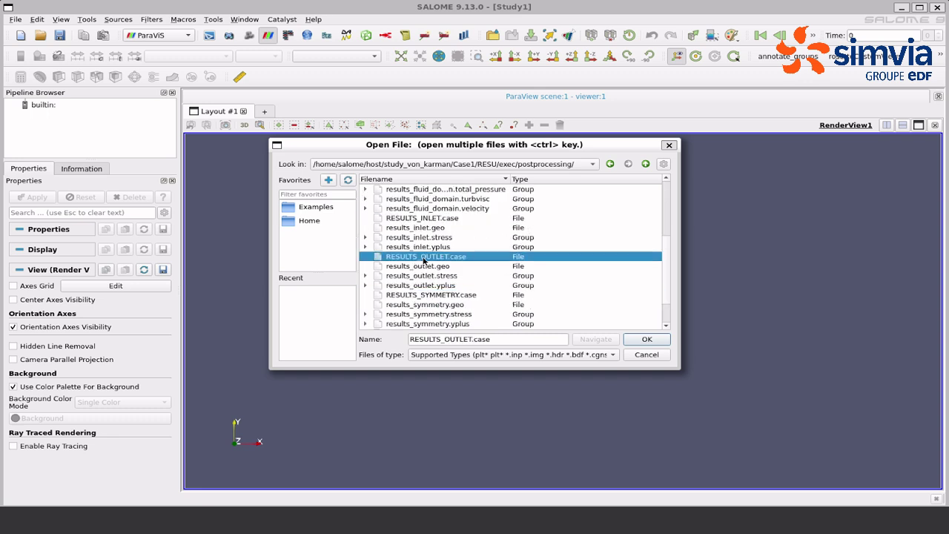
{"action": "left_click", "coordinate": [424, 220]}
{"action": "scroll", "coordinate": [426, 222], "scroll_direction": "down", "scroll_amount": 2}
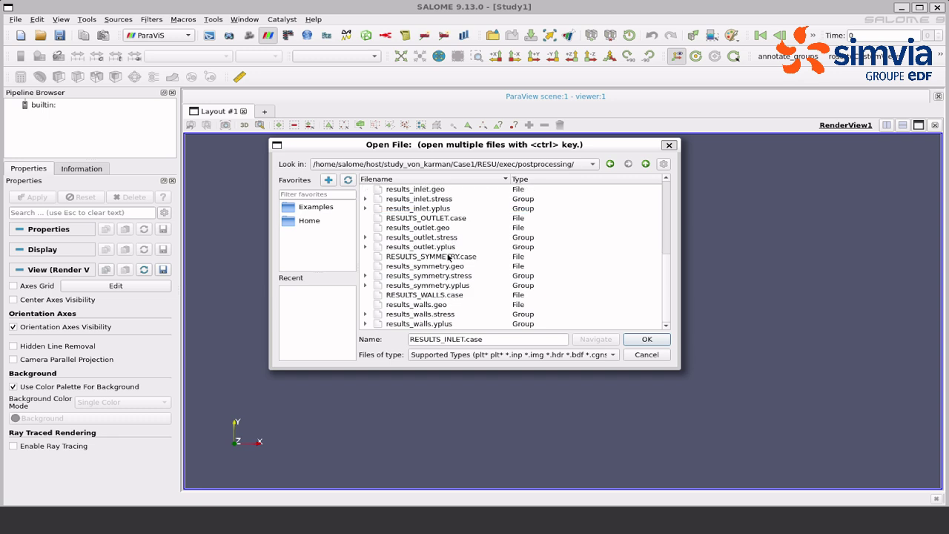
{"action": "left_click", "coordinate": [454, 295]}
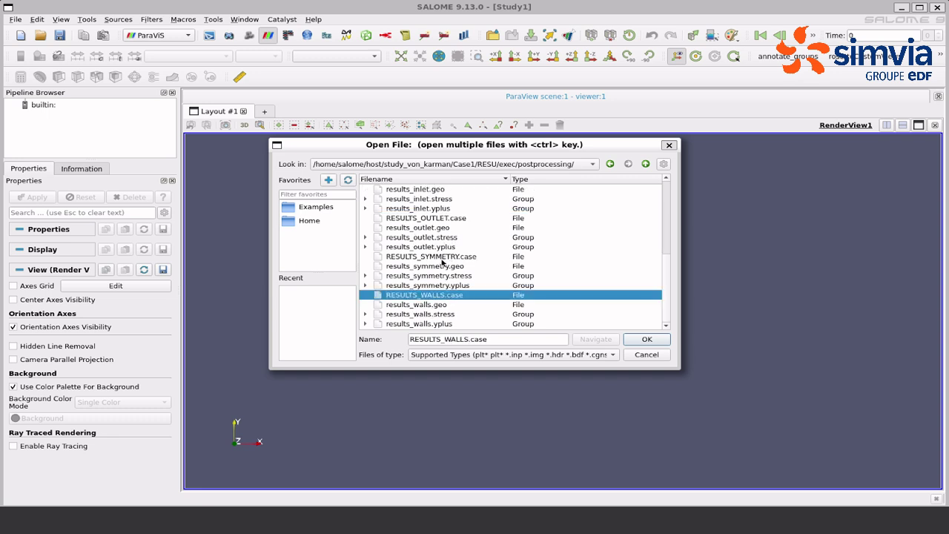
{"action": "scroll", "coordinate": [441, 261], "scroll_direction": "up", "scroll_amount": 6}
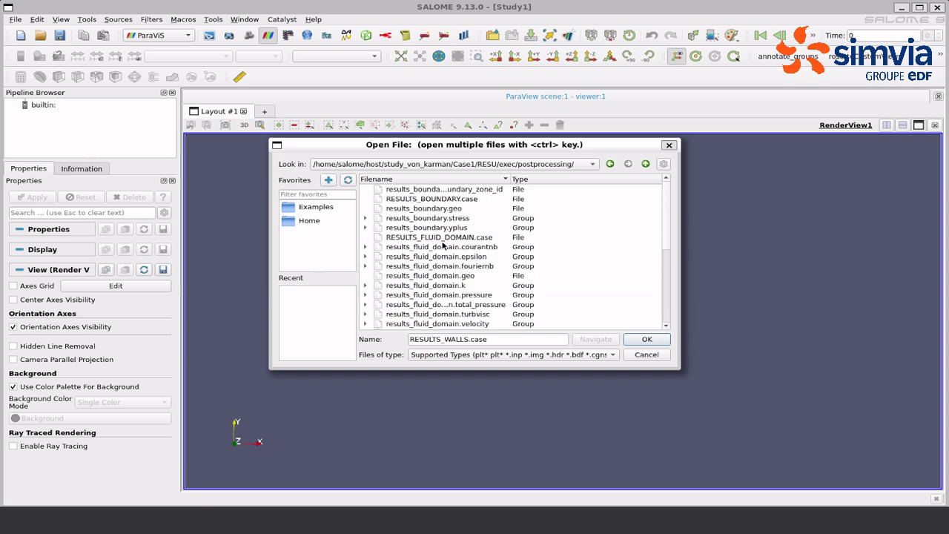
Load RESULTS_FLUID_DOMAIN.case with all its cell arrays and color the fluid domain by Velocity magnitude
{"action": "left_click", "coordinate": [445, 238]}
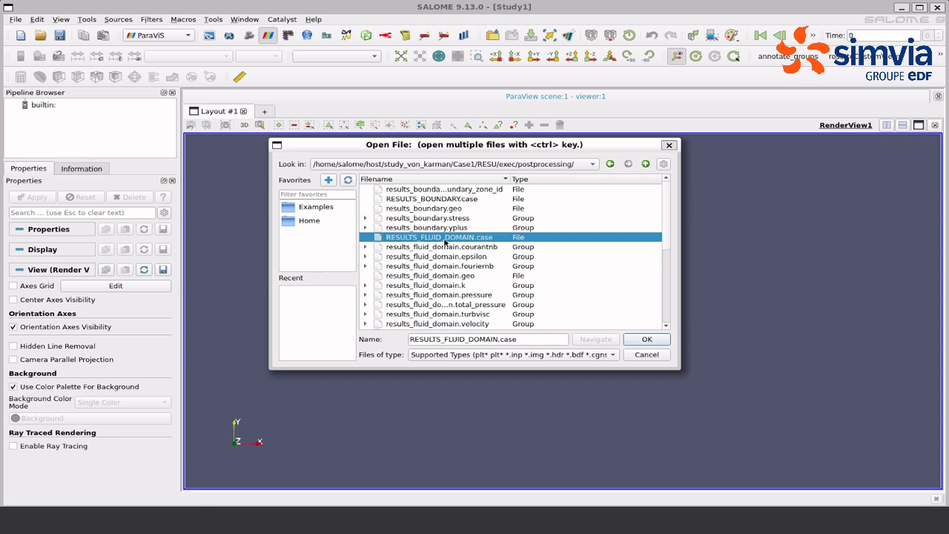
{"action": "double_click", "coordinate": [445, 237]}
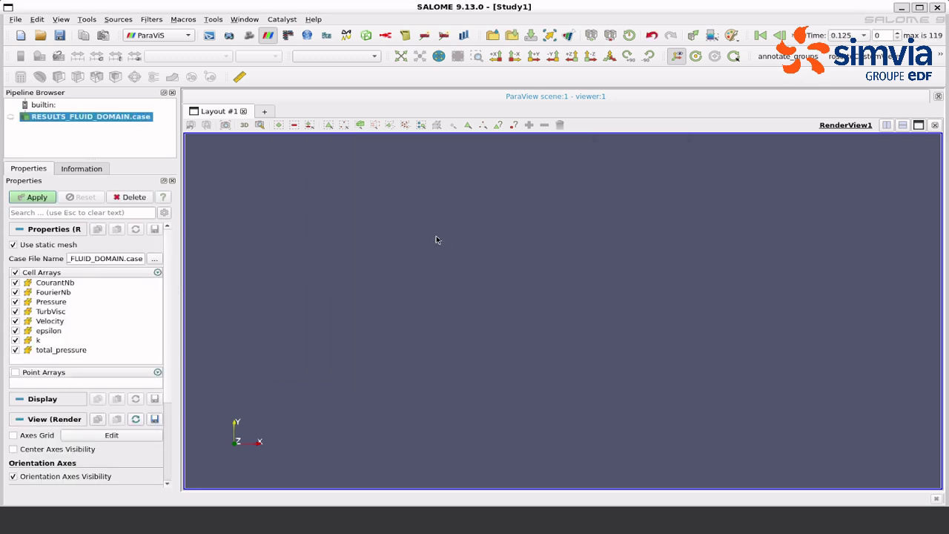
{"action": "left_click", "coordinate": [31, 197]}
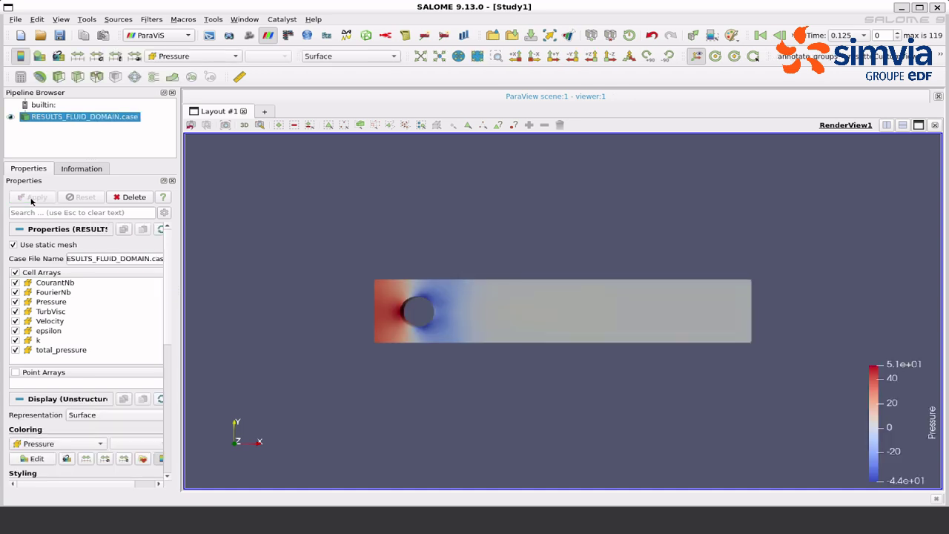
{"action": "left_click", "coordinate": [208, 59]}
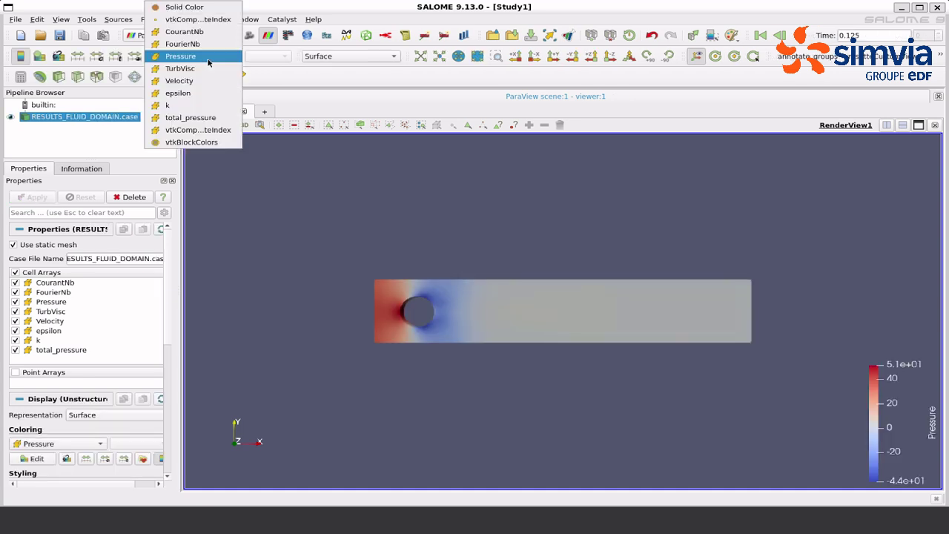
{"action": "left_click", "coordinate": [210, 80]}
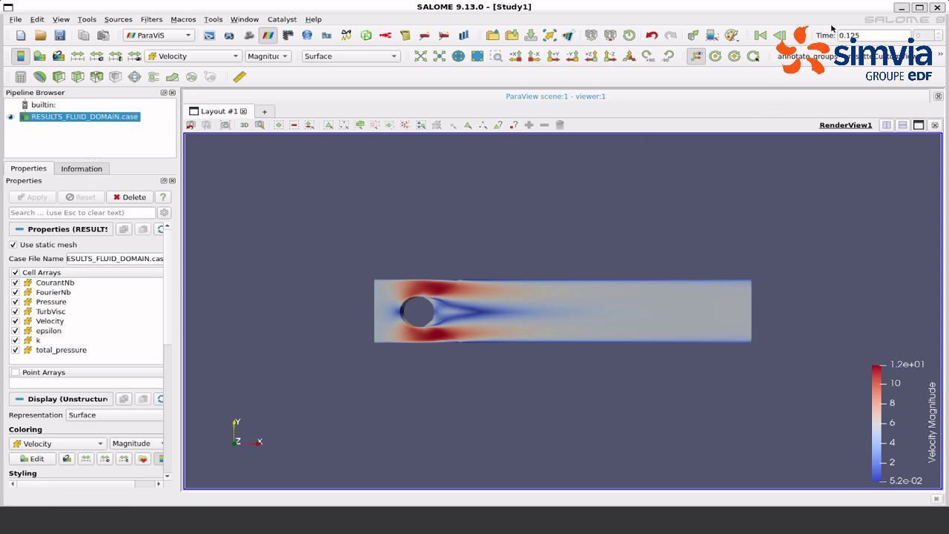
Relocate the playback and current-time toolbars to the row with the ruler tool and play the velocity animation
{"action": "left_click_drag", "start_coordinate": [751, 37], "coordinate": [263, 76]}
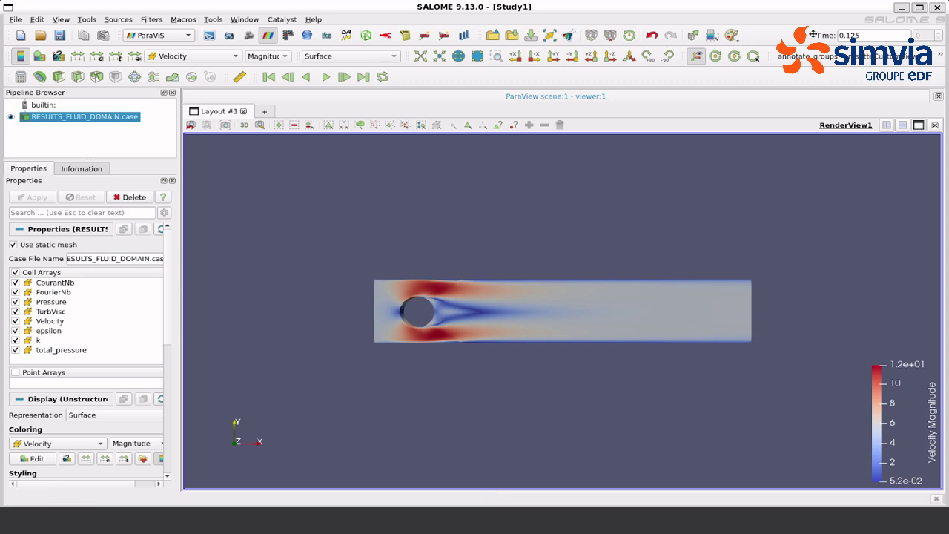
{"action": "left_click_drag", "start_coordinate": [810, 34], "coordinate": [404, 78]}
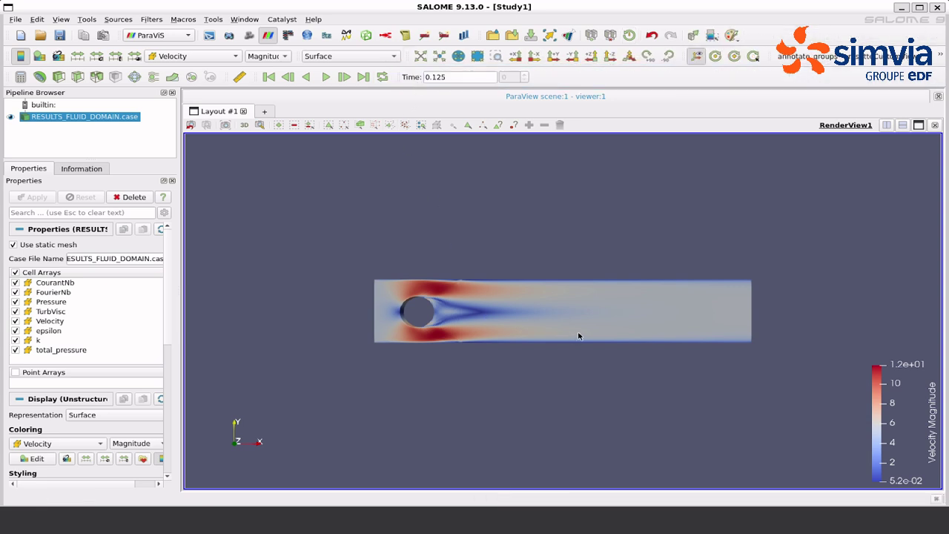
{"action": "scroll", "coordinate": [578, 335], "scroll_direction": "up", "scroll_amount": 2}
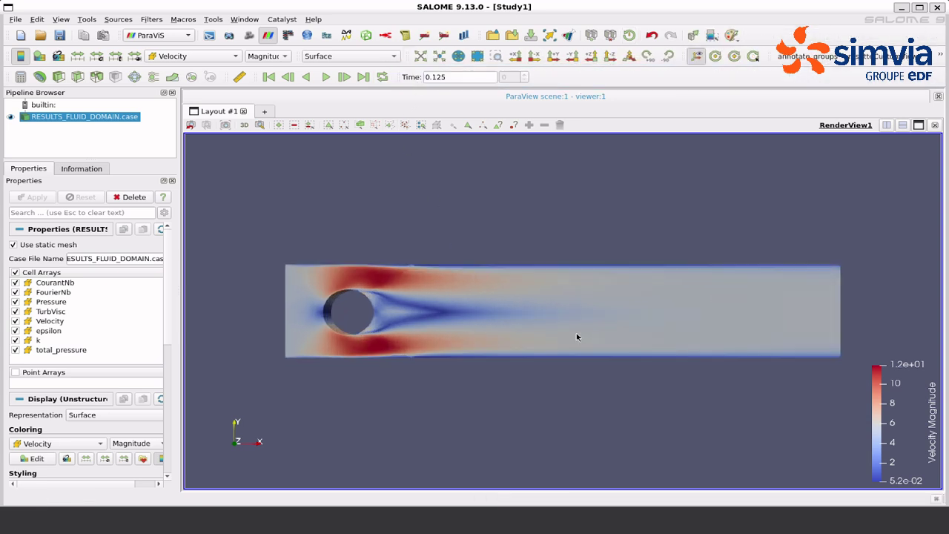
{"action": "left_click", "coordinate": [324, 77]}
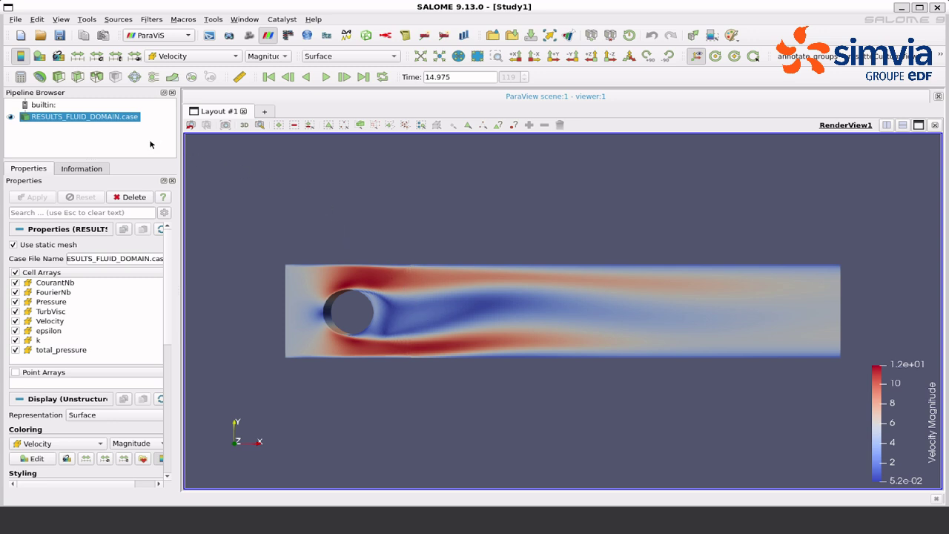
Convert the fluid domain's cell data to point data and color the result by Velocity magnitude
{"action": "left_click", "coordinate": [151, 20]}
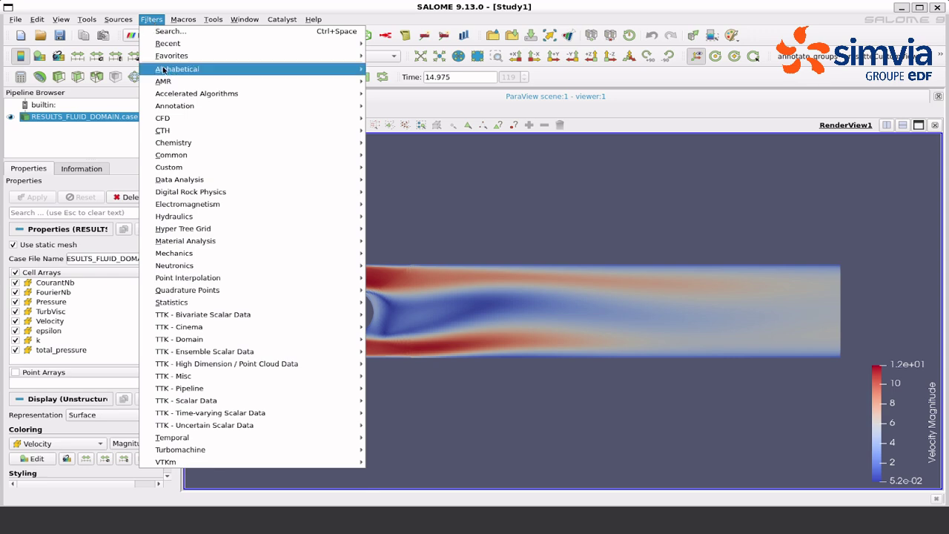
{"action": "mouse_move", "coordinate": [163, 70]}
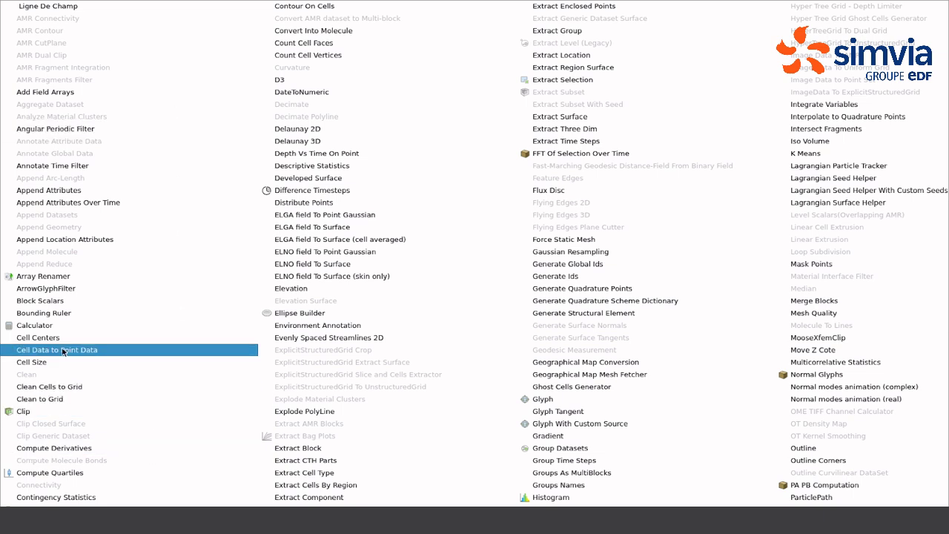
{"action": "left_click", "coordinate": [64, 350]}
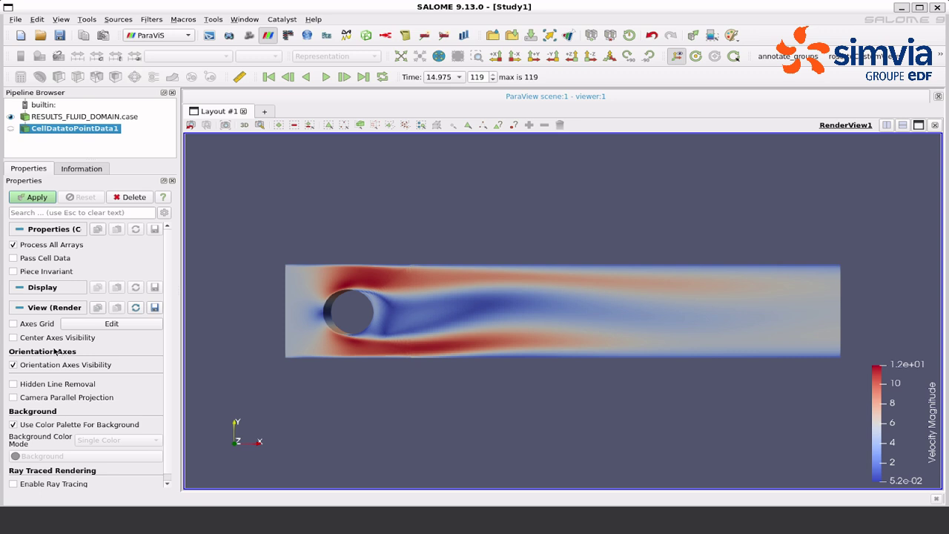
{"action": "left_click", "coordinate": [37, 197]}
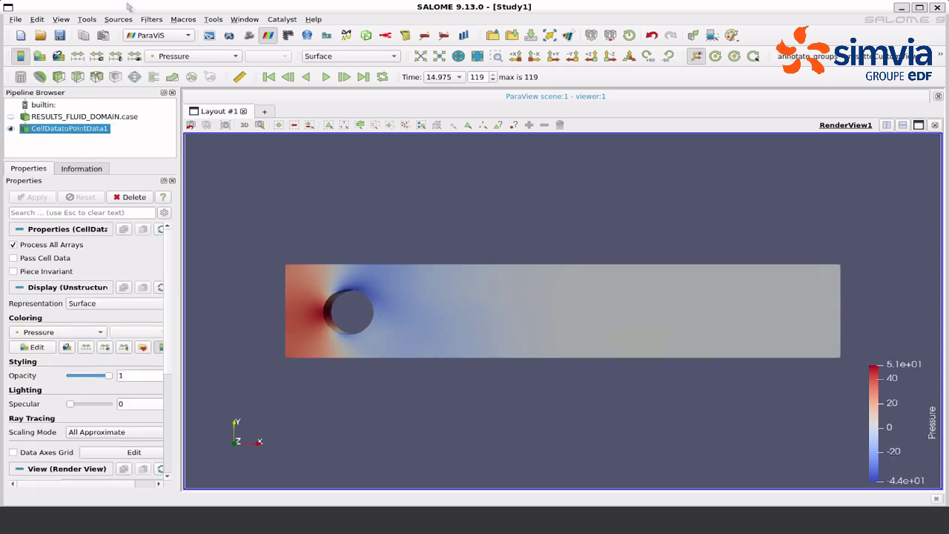
{"action": "left_click", "coordinate": [184, 54]}
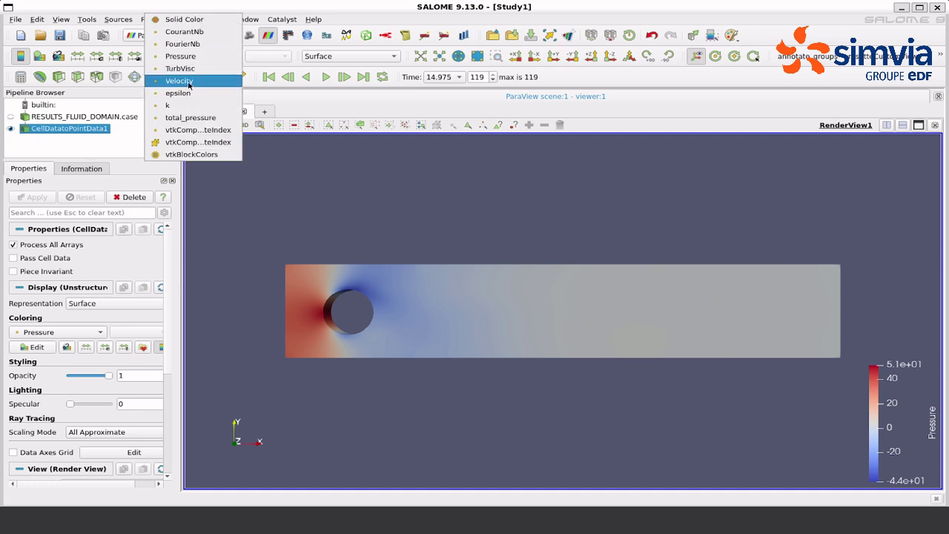
{"action": "left_click", "coordinate": [189, 83]}
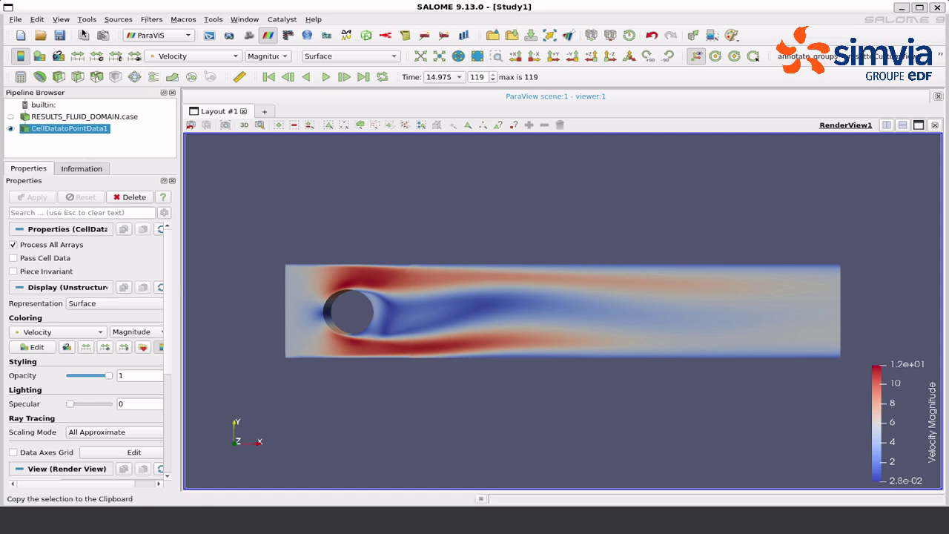
Find the Glyph filter by name and add it to the converted point data
{"action": "left_click", "coordinate": [143, 20]}
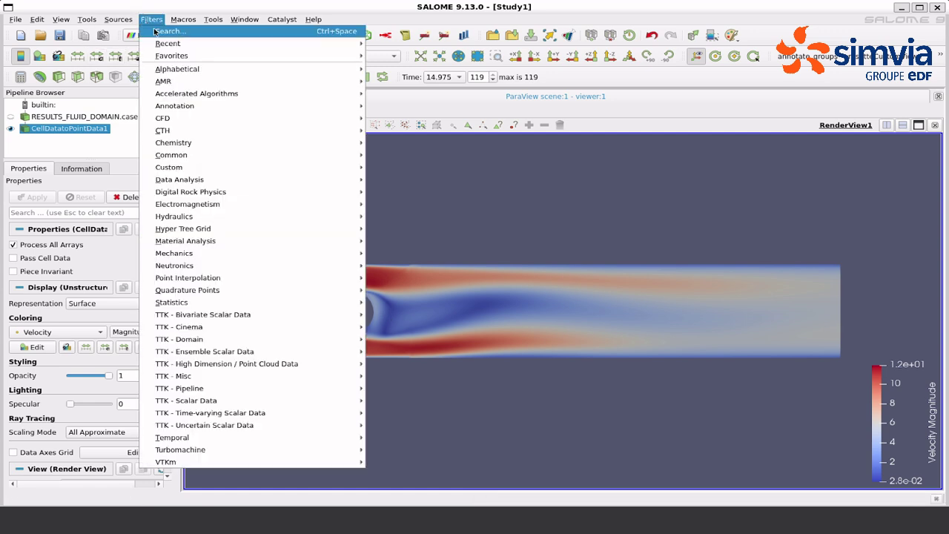
{"action": "left_click", "coordinate": [156, 31]}
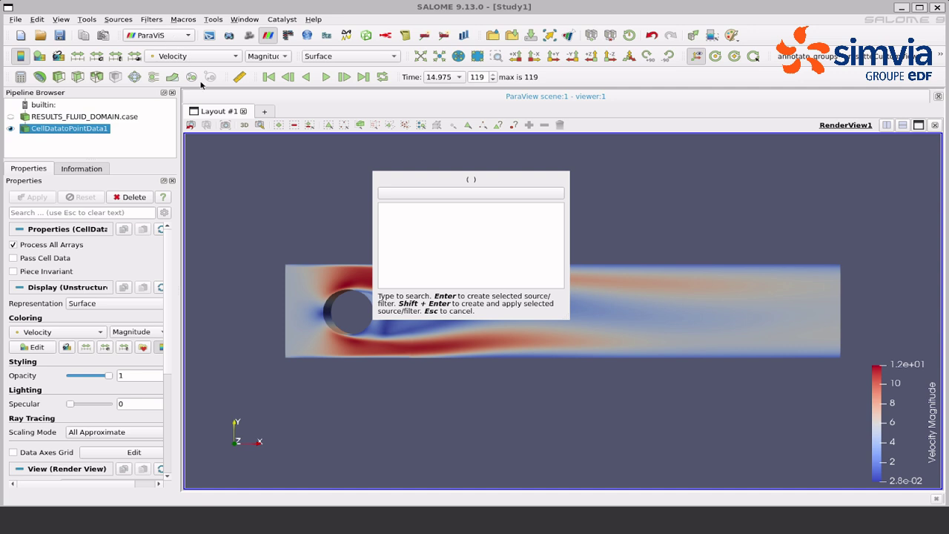
{"action": "type", "text": "gl"}
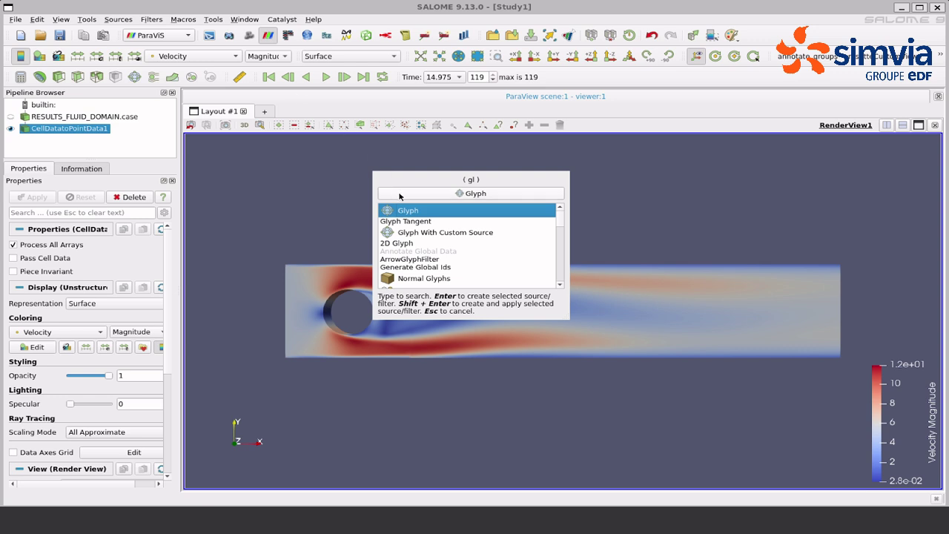
{"action": "key", "text": "Escape"}
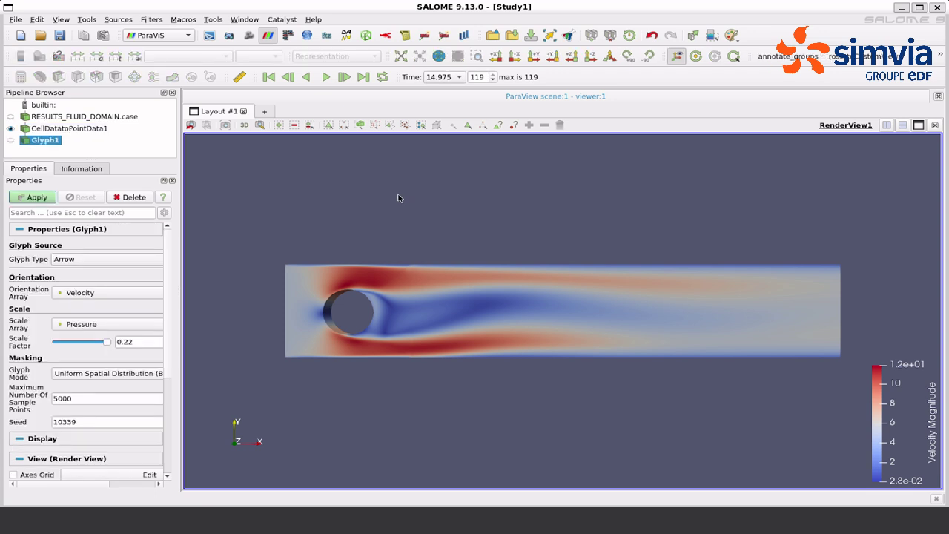
Give the velocity-oriented arrow glyphs no scale array and a scale factor of 0.04, and generate them
{"action": "left_click", "coordinate": [88, 326]}
{"action": "left_click", "coordinate": [90, 312]}
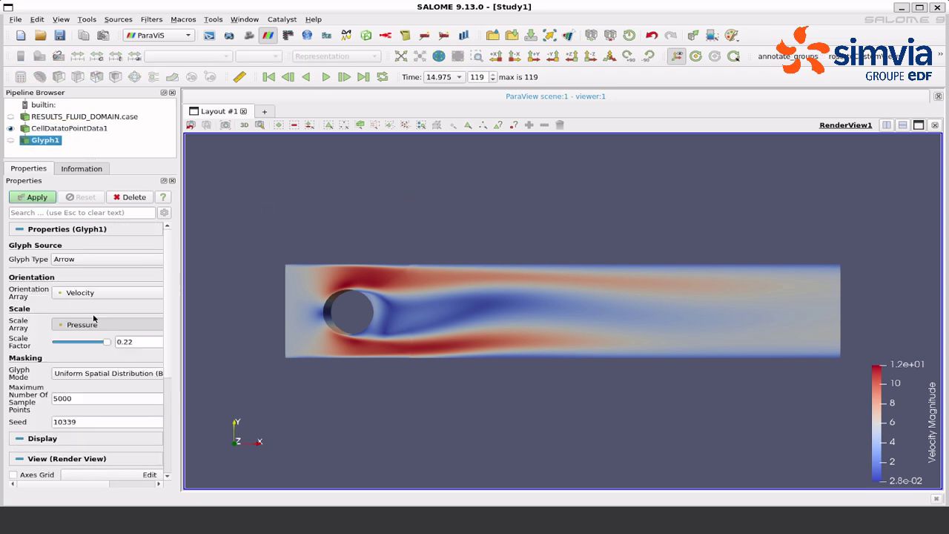
{"action": "left_click_drag", "start_coordinate": [137, 344], "coordinate": [132, 344]}
{"action": "double_click", "coordinate": [131, 344]}
{"action": "left_click", "coordinate": [131, 344]}
{"action": "double_click", "coordinate": [131, 344]}
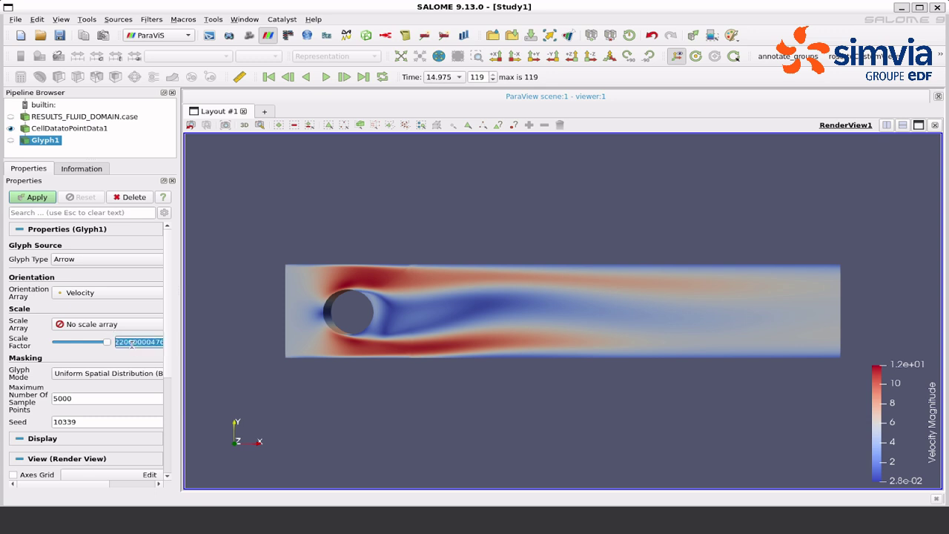
{"action": "type", "text": "0.04"}
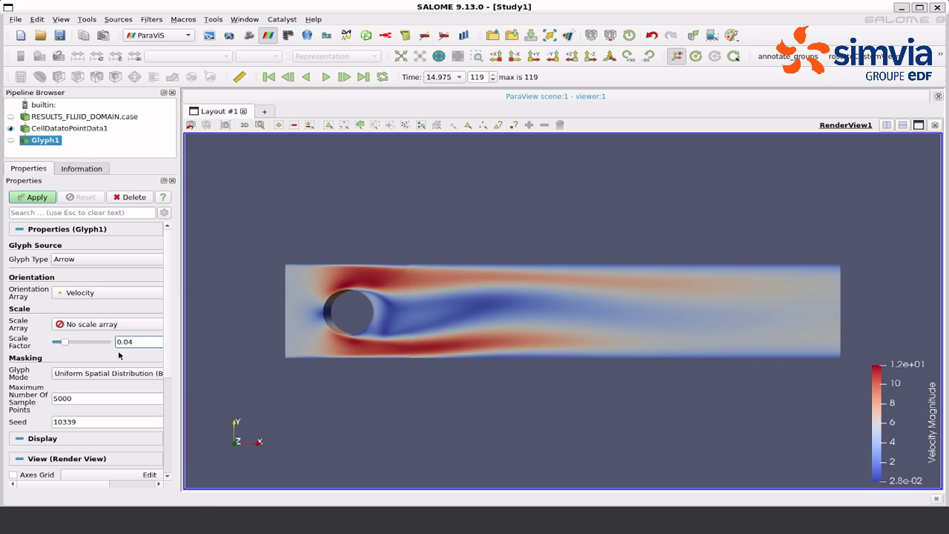
{"action": "left_click", "coordinate": [36, 197]}
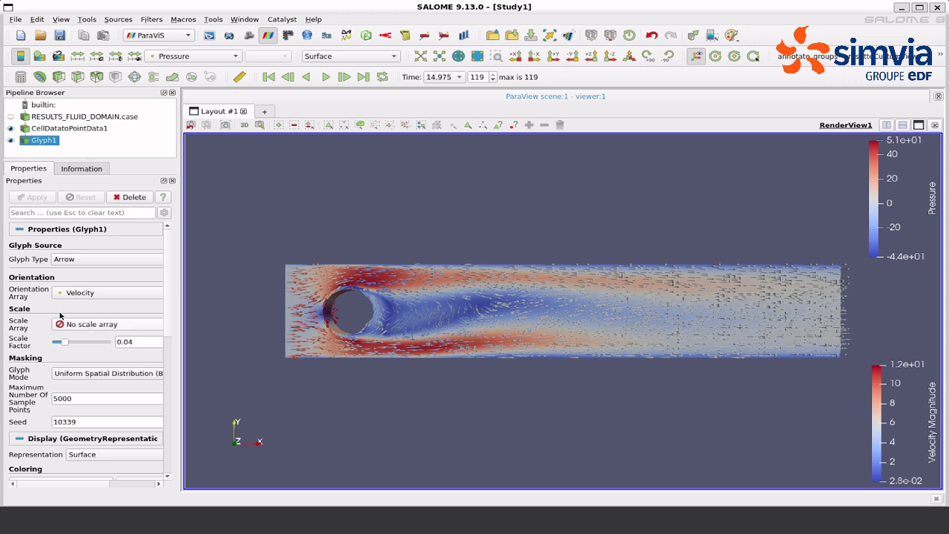
Color the arrow glyphs by Velocity instead of Pressure
{"action": "scroll", "coordinate": [52, 363], "scroll_direction": "down", "scroll_amount": 3}
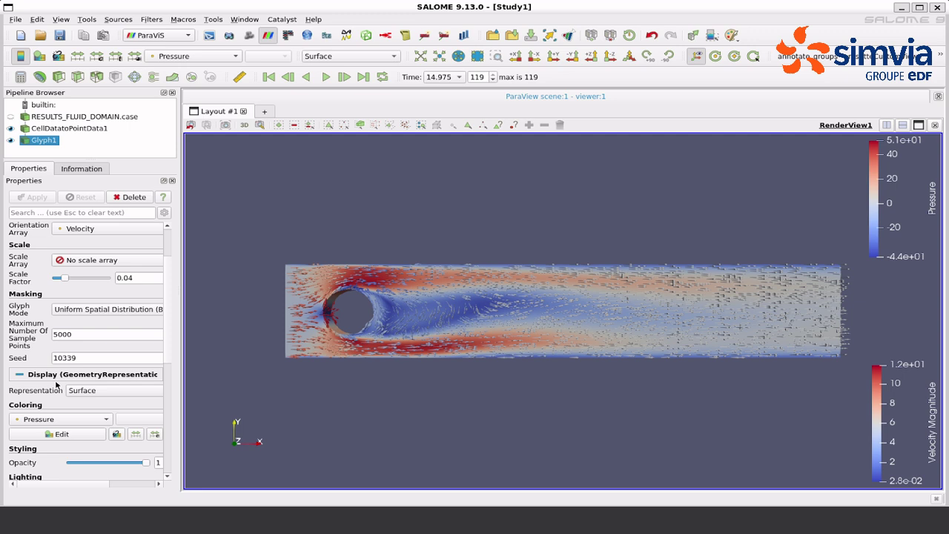
{"action": "left_click", "coordinate": [74, 420]}
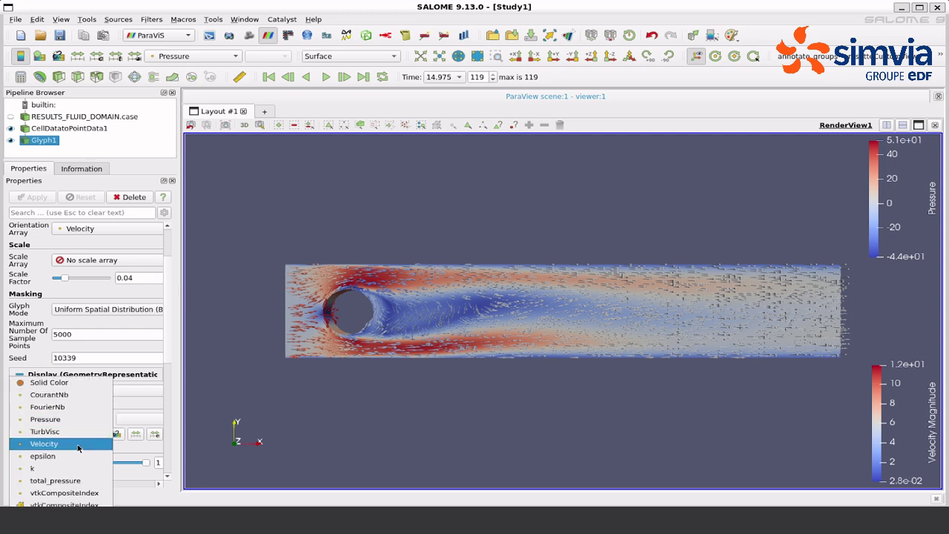
{"action": "left_click", "coordinate": [78, 445]}
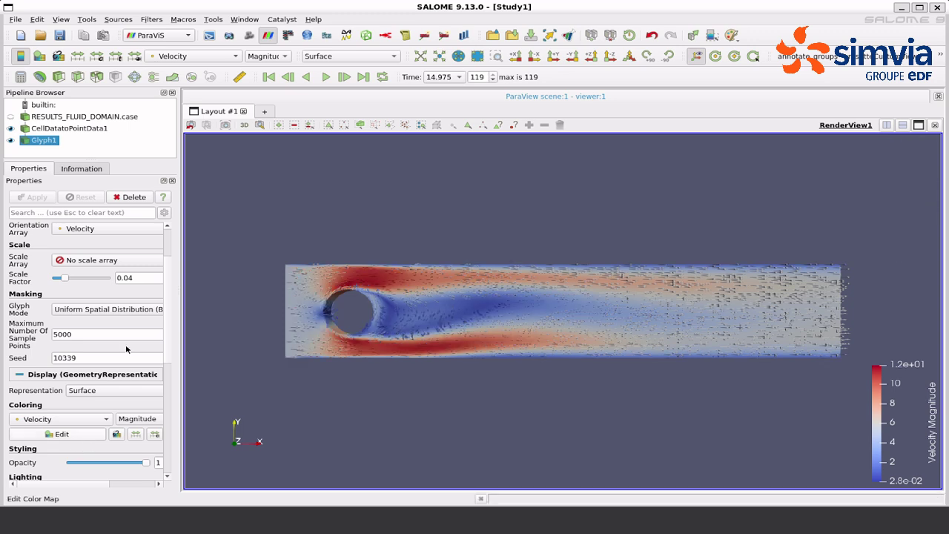
Set the glyph scale factor to 0.08, apply it and inspect the arrows around the cylinder
{"action": "left_click", "coordinate": [130, 281]}
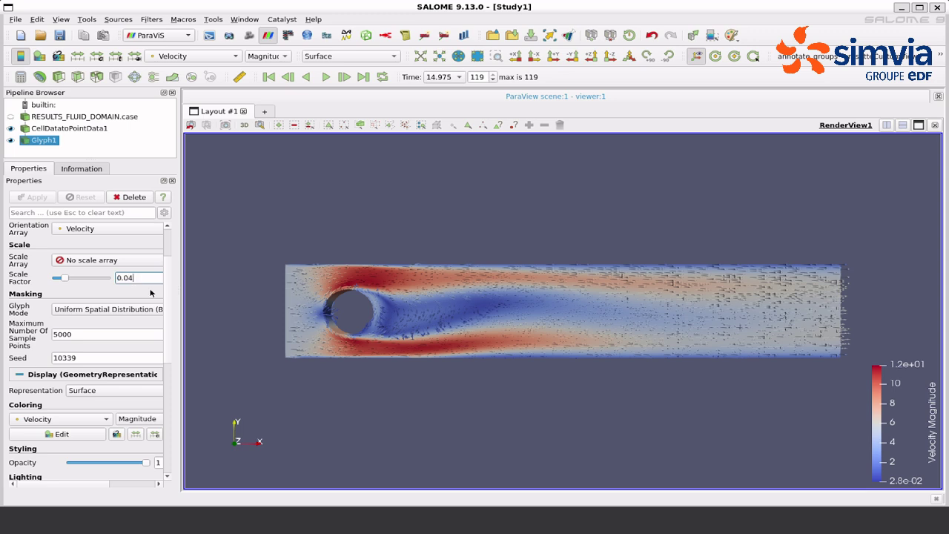
{"action": "key", "text": "BackSpace"}
{"action": "type", "text": "8"}
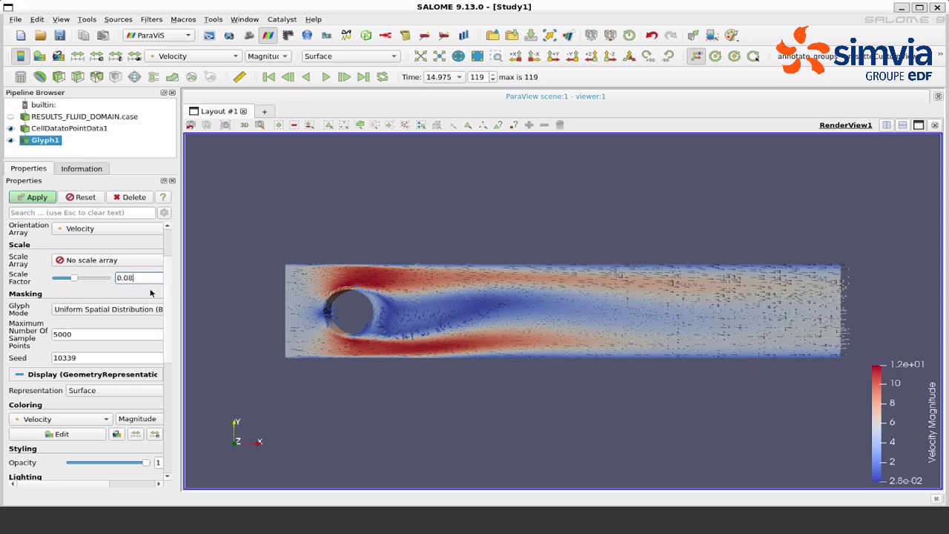
{"action": "left_click", "coordinate": [33, 196]}
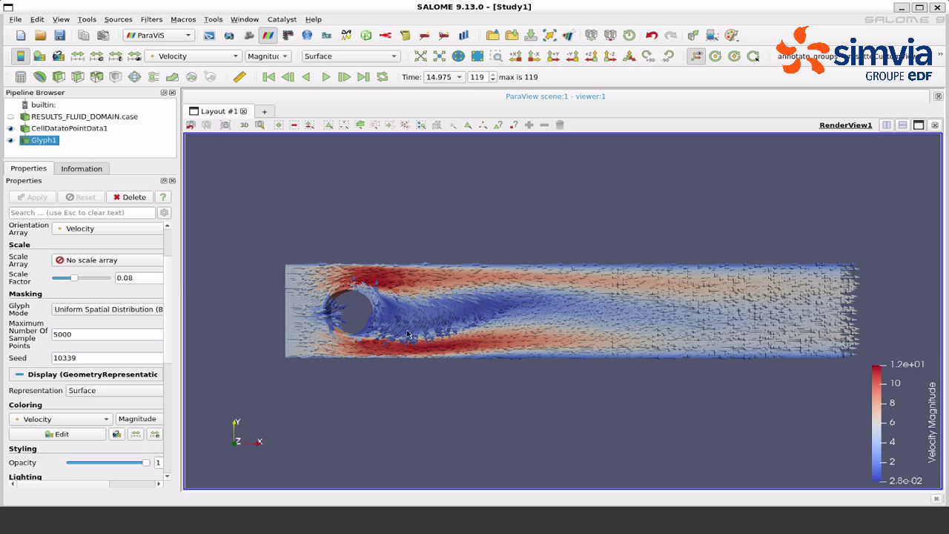
{"action": "scroll", "coordinate": [450, 348], "scroll_direction": "up", "scroll_amount": 2}
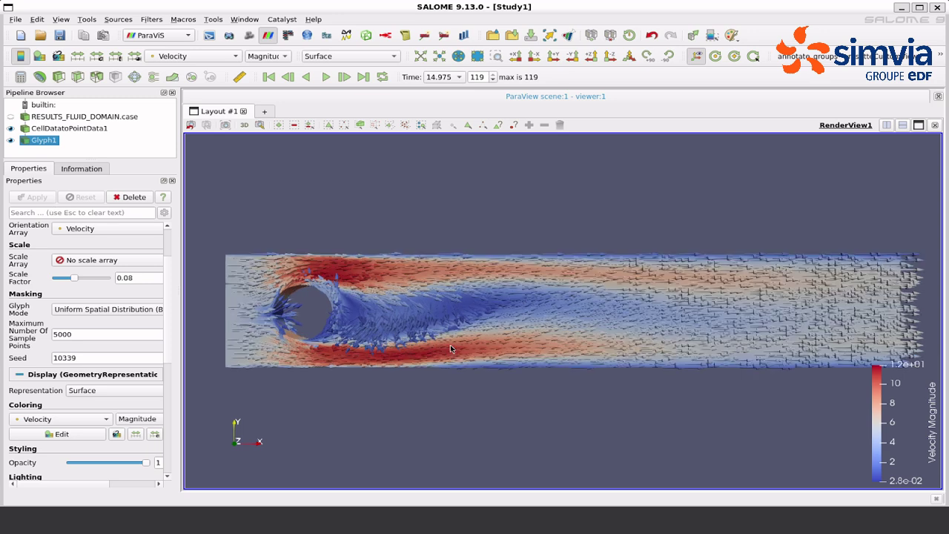
{"action": "scroll", "coordinate": [450, 348], "scroll_direction": "up", "scroll_amount": 2}
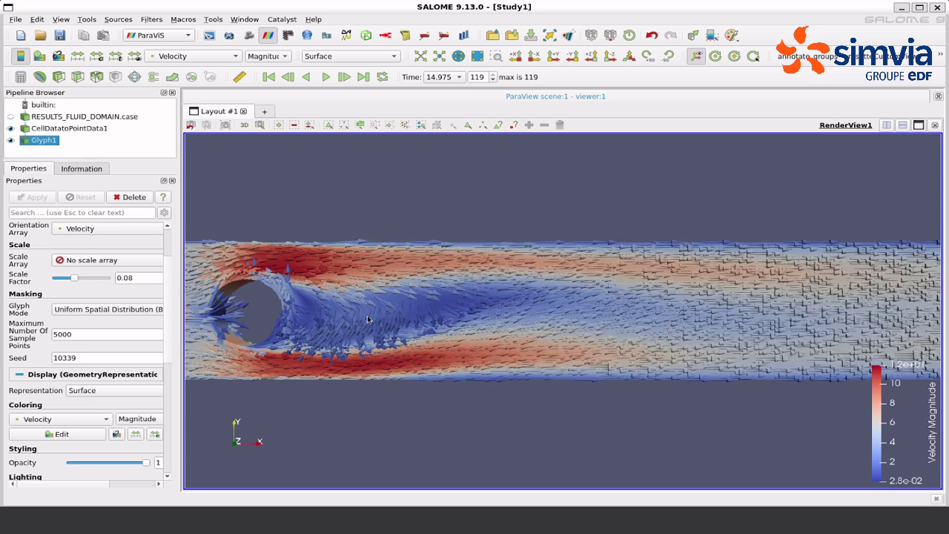
{"action": "scroll", "coordinate": [289, 324], "scroll_direction": "up", "scroll_amount": 2}
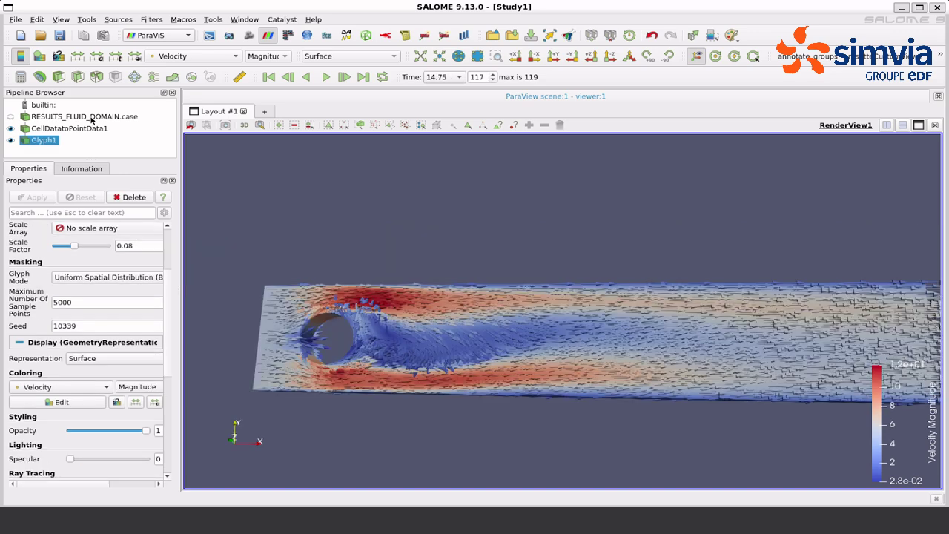
Add a Stream Tracer filter to RESULTS_FLUID_DOMAIN.case
{"action": "left_click", "coordinate": [92, 119]}
{"action": "left_click_drag", "start_coordinate": [408, 329], "coordinate": [246, 437]}
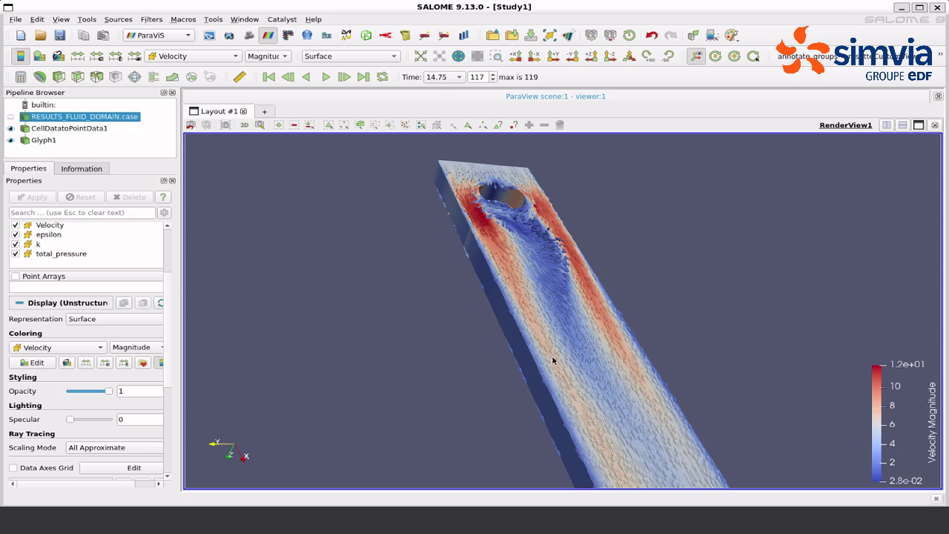
{"action": "left_click_drag", "start_coordinate": [554, 342], "coordinate": [425, 247]}
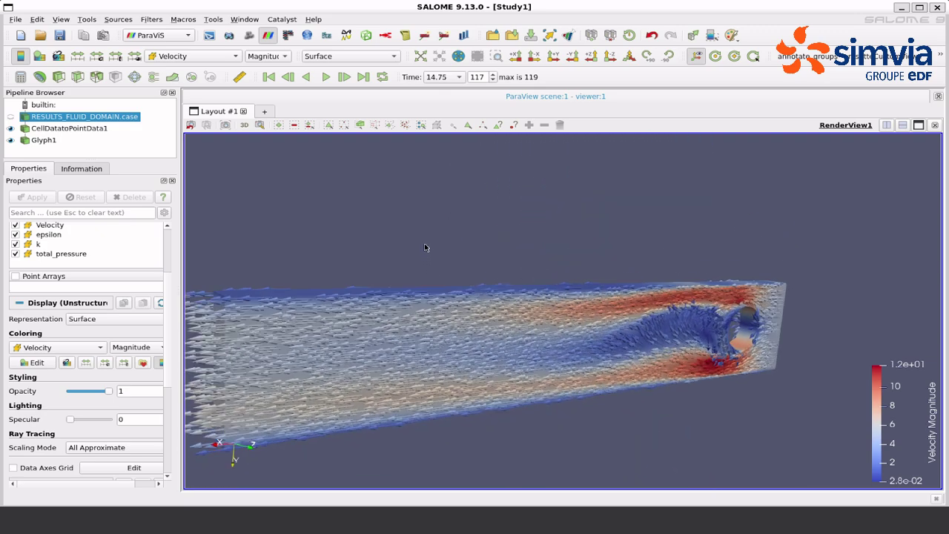
{"action": "left_click", "coordinate": [87, 19]}
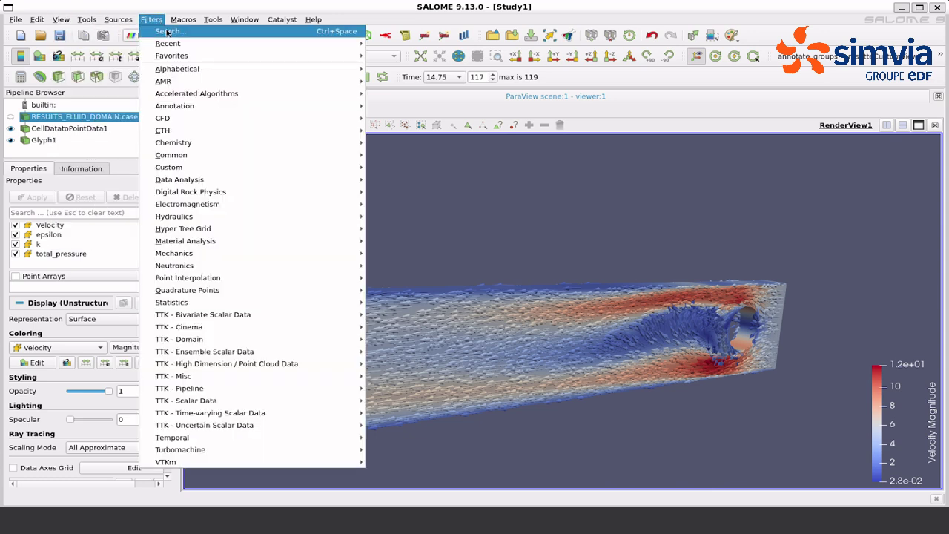
{"action": "left_click", "coordinate": [168, 32]}
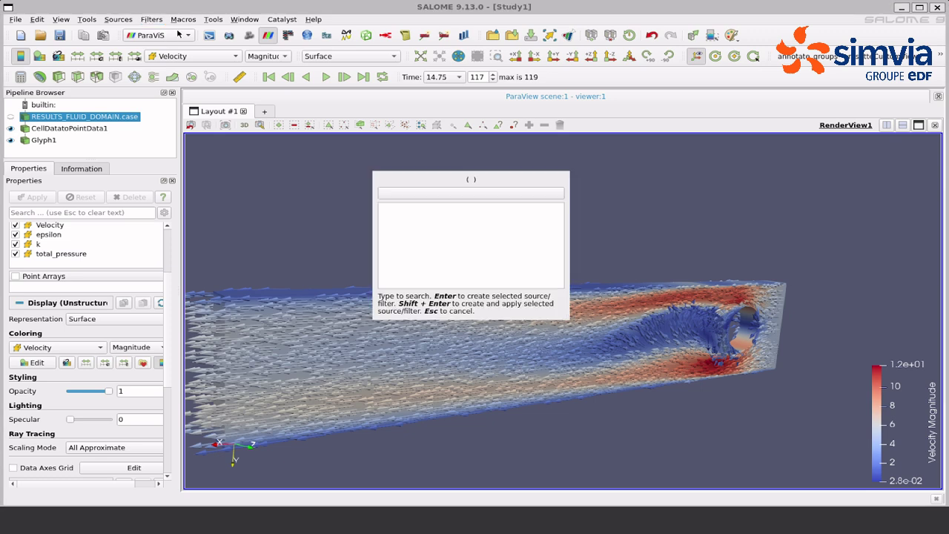
{"action": "type", "text": "st"}
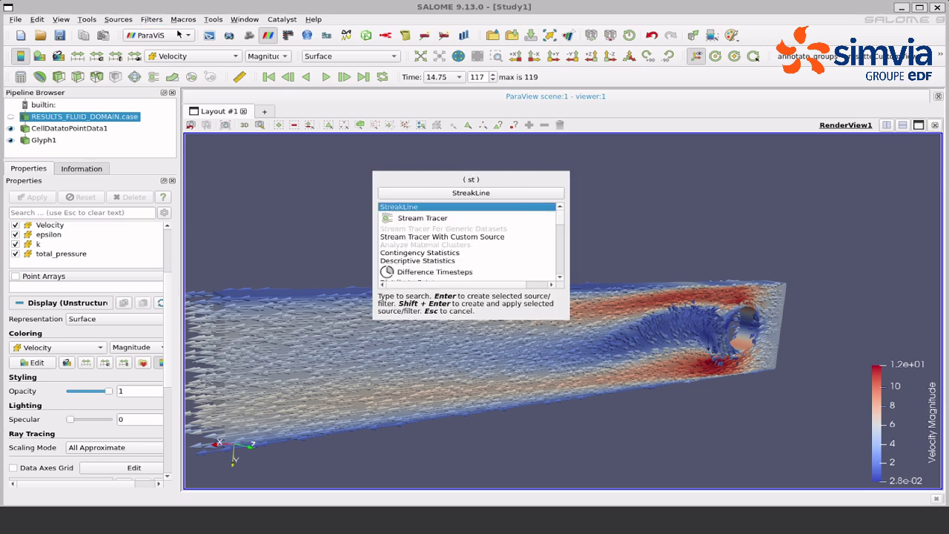
{"action": "left_click", "coordinate": [418, 219]}
{"action": "left_click", "coordinate": [427, 195]}
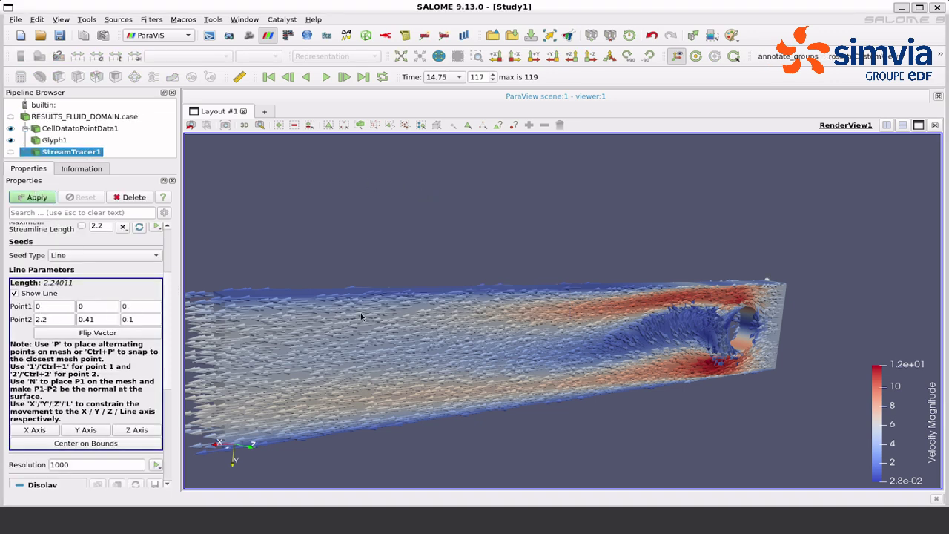
Set the Z coordinate of the streamline seed line's first point to 0.1
{"action": "left_click_drag", "start_coordinate": [446, 328], "coordinate": [630, 335]}
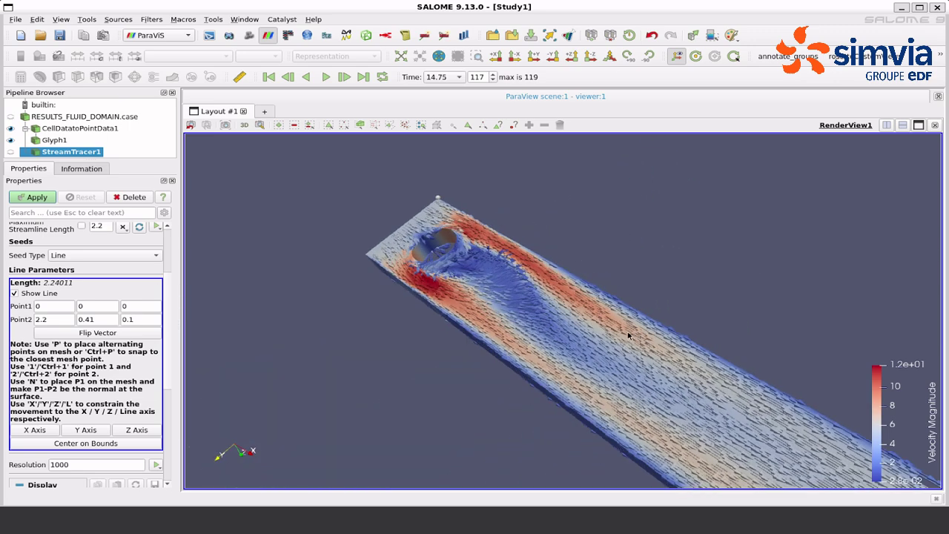
{"action": "double_click", "coordinate": [134, 318]}
{"action": "type", "text": "0"}
{"action": "double_click", "coordinate": [150, 307]}
{"action": "type", "text": "0.1"}
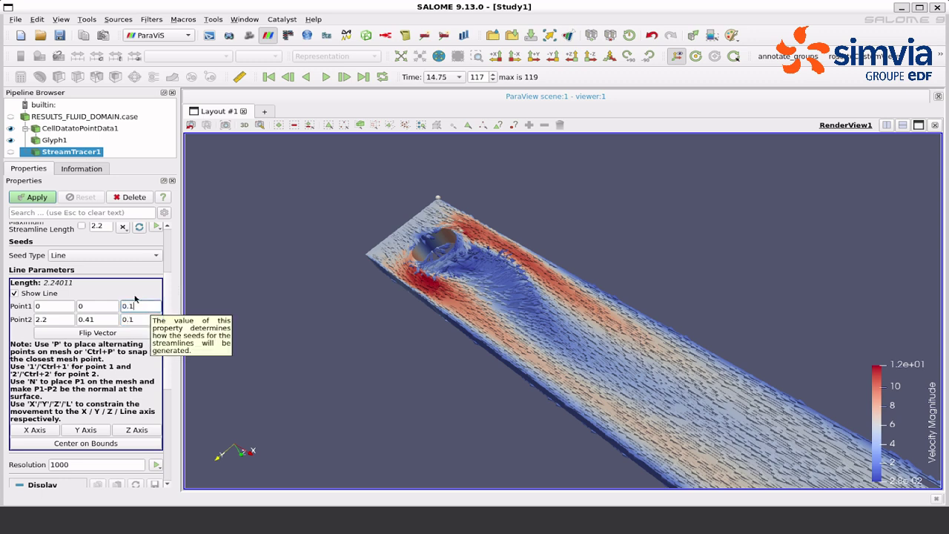
{"action": "left_click", "coordinate": [102, 290]}
Set the X coordinate of the seed line's second point to 1 and generate the streamlines
{"action": "left_click_drag", "start_coordinate": [535, 280], "coordinate": [301, 278]}
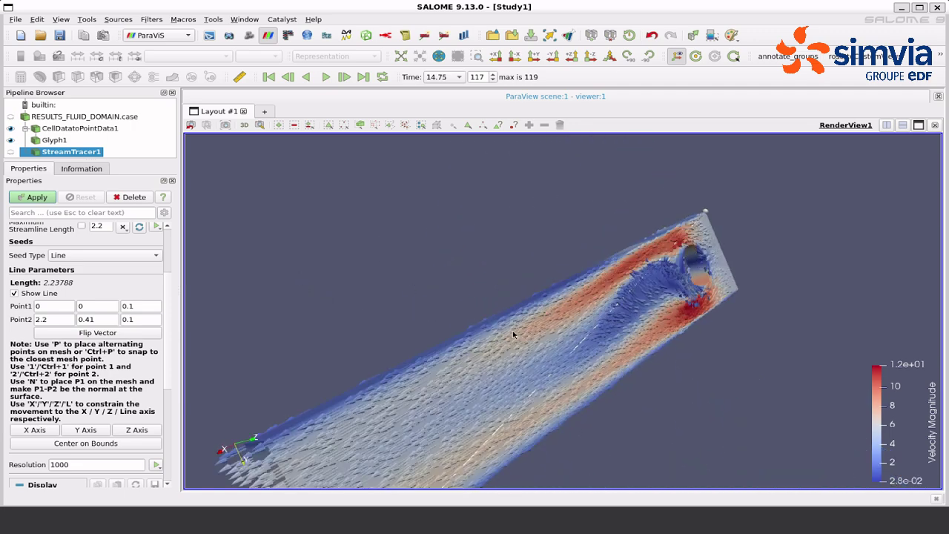
{"action": "left_click_drag", "start_coordinate": [59, 319], "coordinate": [42, 319]}
{"action": "key", "text": "BackSpace"}
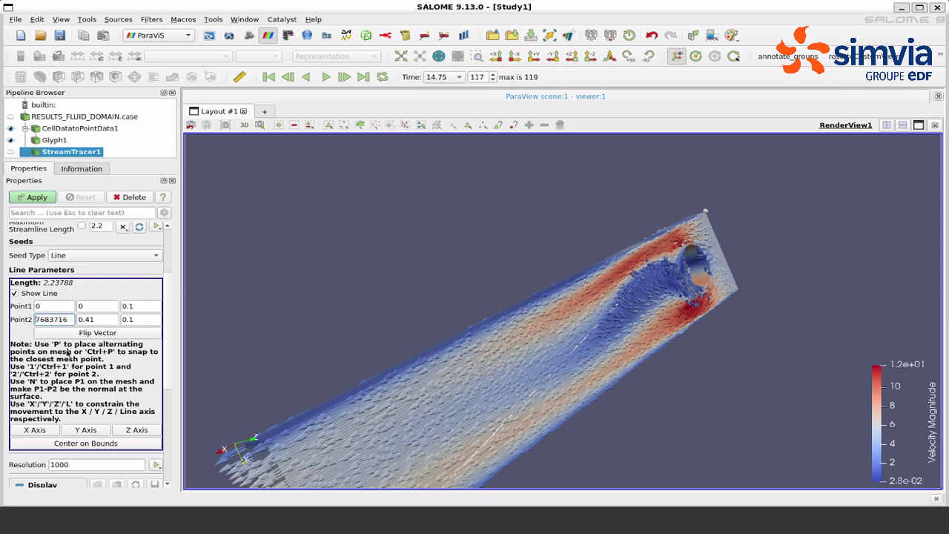
{"action": "key", "text": "BackSpace"}
{"action": "key", "text": "BackSpace"}
{"action": "key", "text": "BackSpace"}
{"action": "key", "text": "BackSpace"}
{"action": "key", "text": "BackSpace"}
{"action": "key", "text": "BackSpace"}
{"action": "key", "text": "BackSpace"}
{"action": "type", "text": "1"}
{"action": "key", "text": "Return"}
{"action": "left_click_drag", "start_coordinate": [614, 354], "coordinate": [557, 354]}
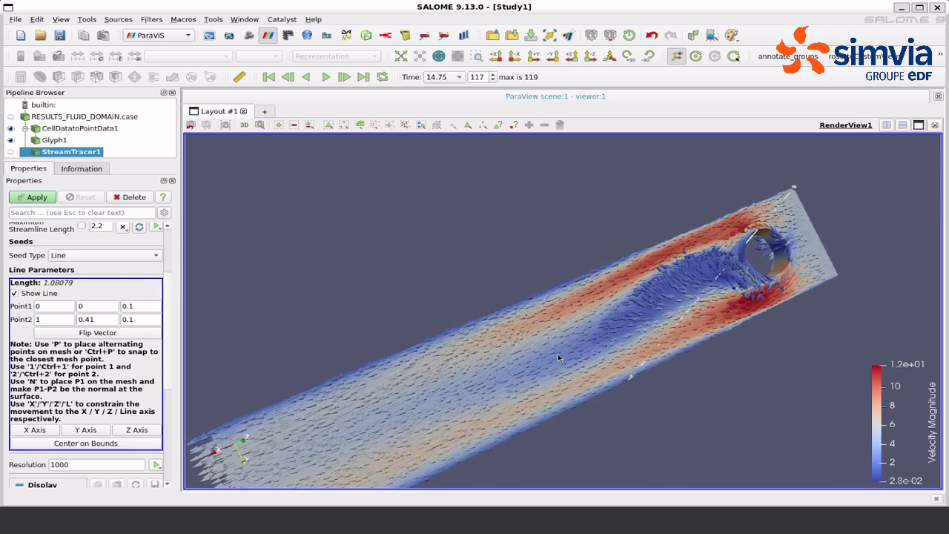
{"action": "left_click", "coordinate": [29, 197]}
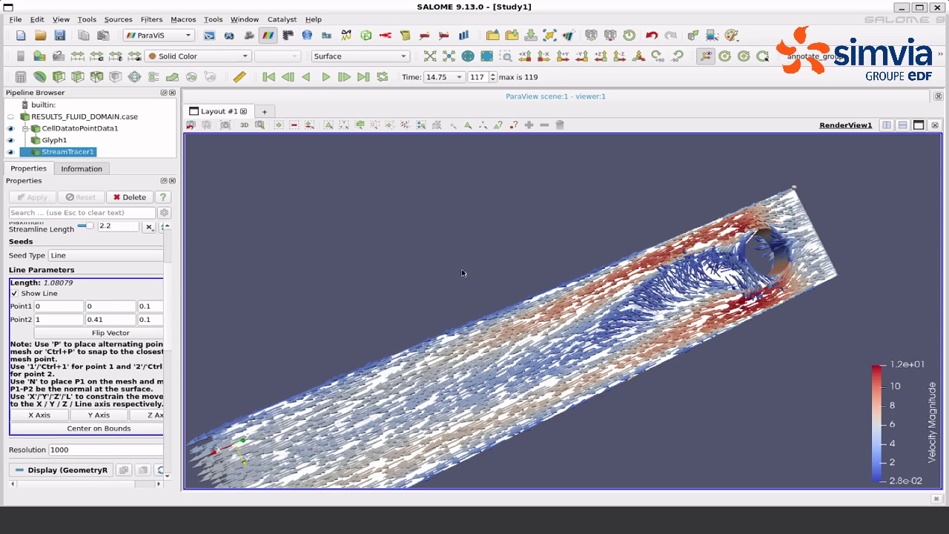
Hide CellDatatoPointData1 and Glyph1 so only the streamlines are shown, and color the streamlines by Velocity
{"action": "left_click", "coordinate": [11, 128]}
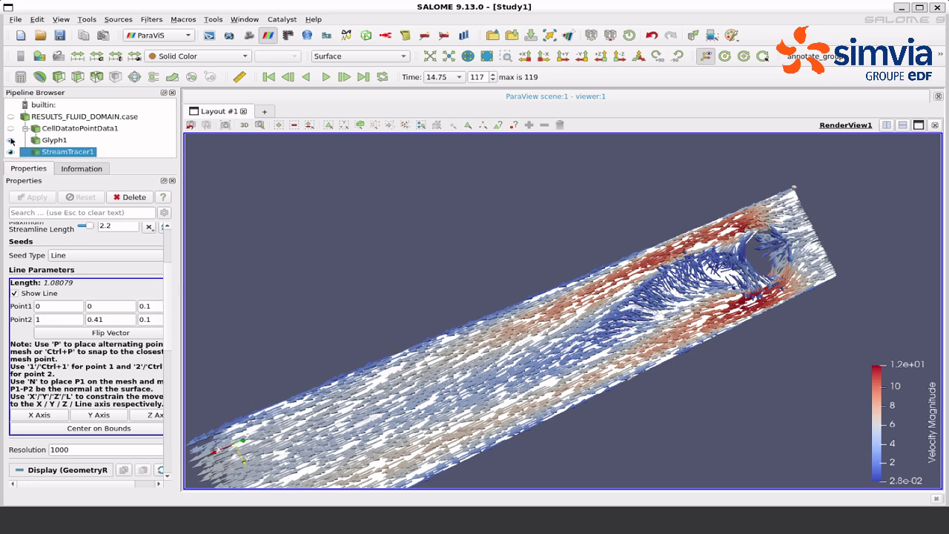
{"action": "left_click", "coordinate": [10, 141]}
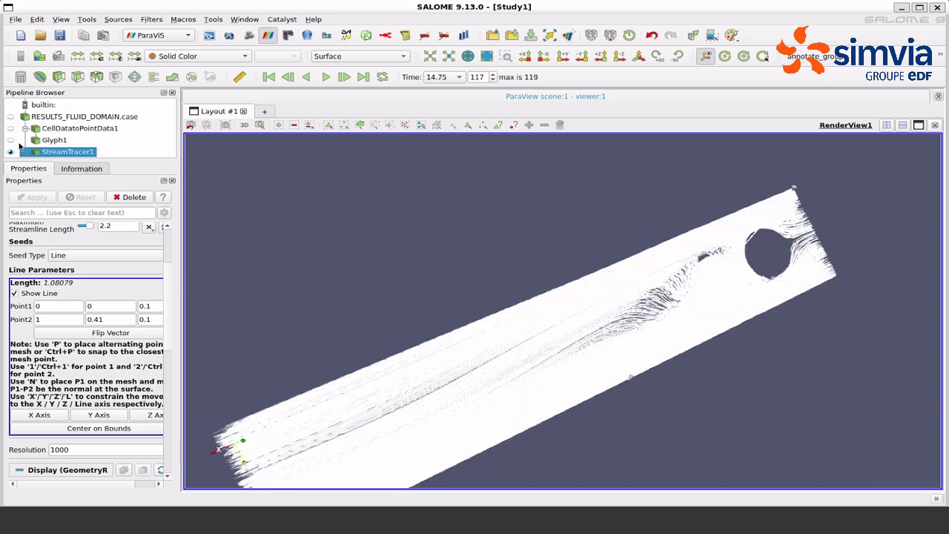
{"action": "scroll", "coordinate": [45, 311], "scroll_direction": "down", "scroll_amount": 3}
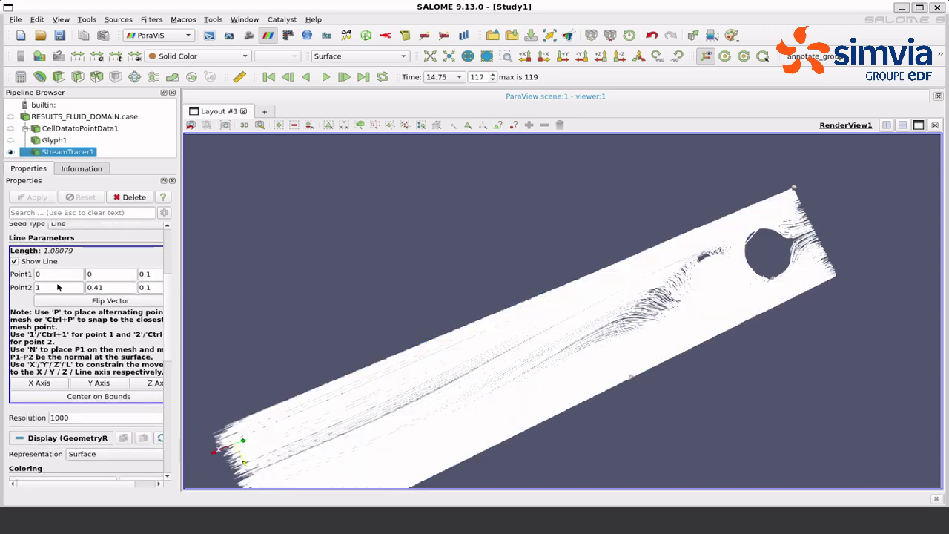
{"action": "left_click", "coordinate": [54, 418]}
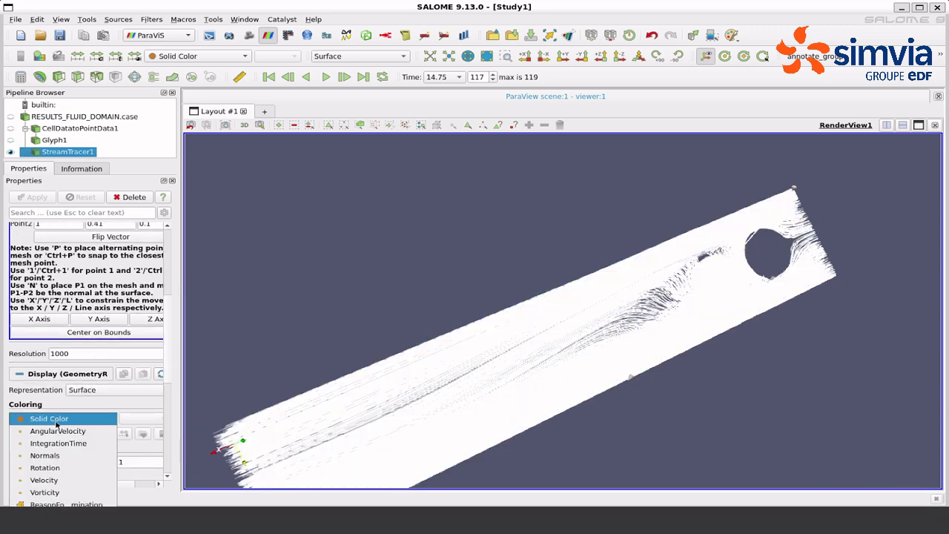
{"action": "left_click", "coordinate": [44, 480]}
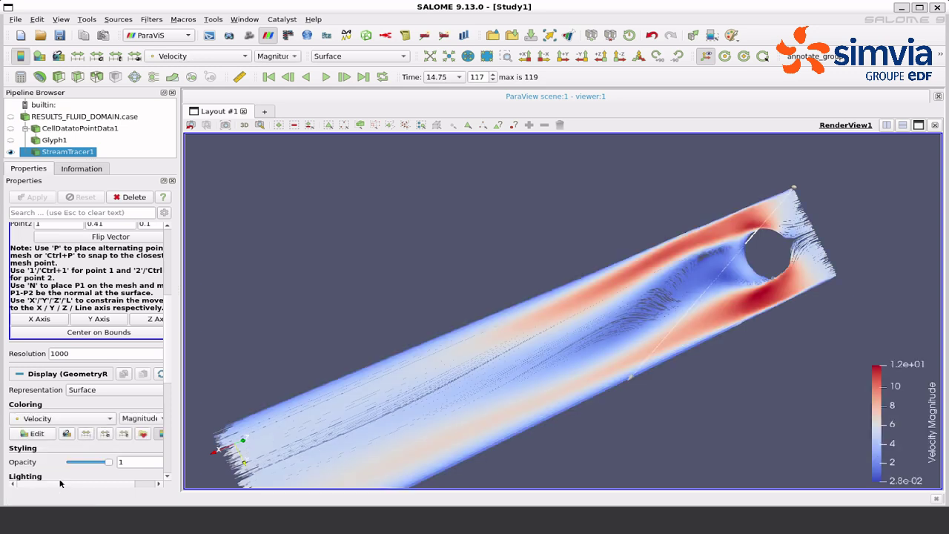
Set the streamline seed line's resolution to 500, apply it and inspect the streamline density behind the cylinder
{"action": "left_click", "coordinate": [50, 354]}
{"action": "double_click", "coordinate": [50, 354]}
{"action": "type", "text": "500"}
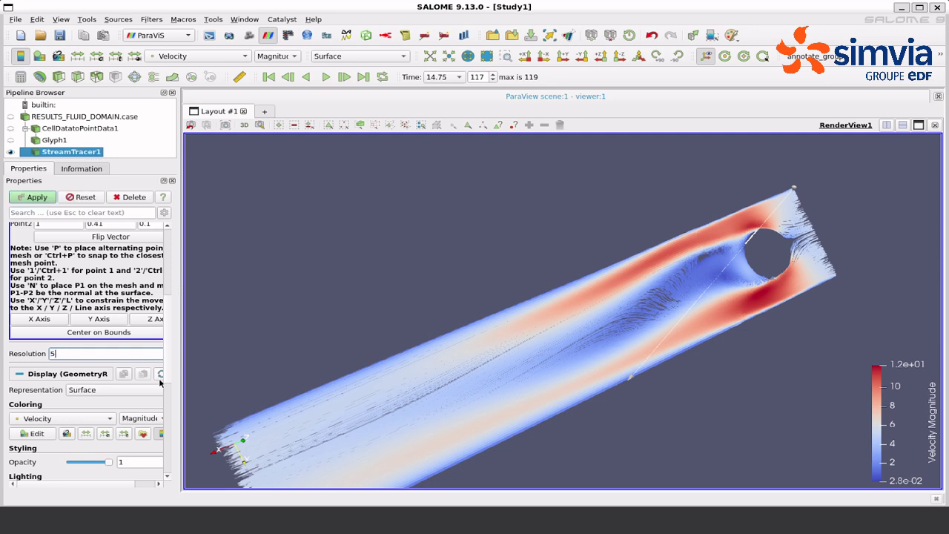
{"action": "left_click", "coordinate": [34, 197]}
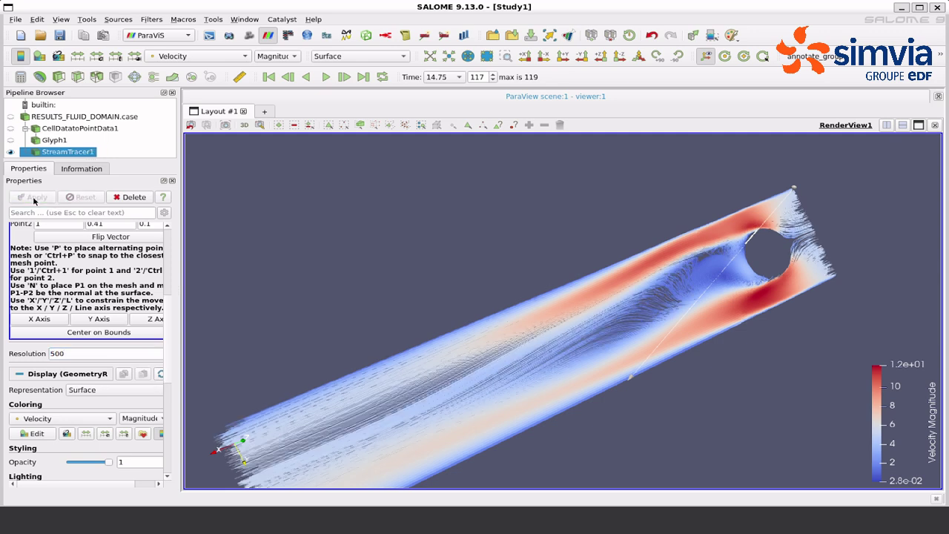
{"action": "left_click_drag", "start_coordinate": [659, 379], "coordinate": [613, 390]}
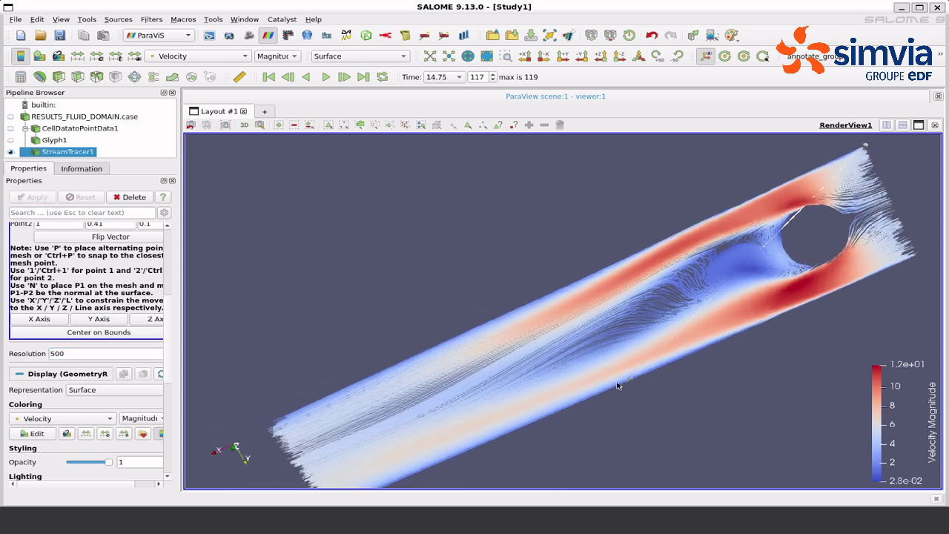
{"action": "left_click_drag", "start_coordinate": [662, 321], "coordinate": [627, 303]}
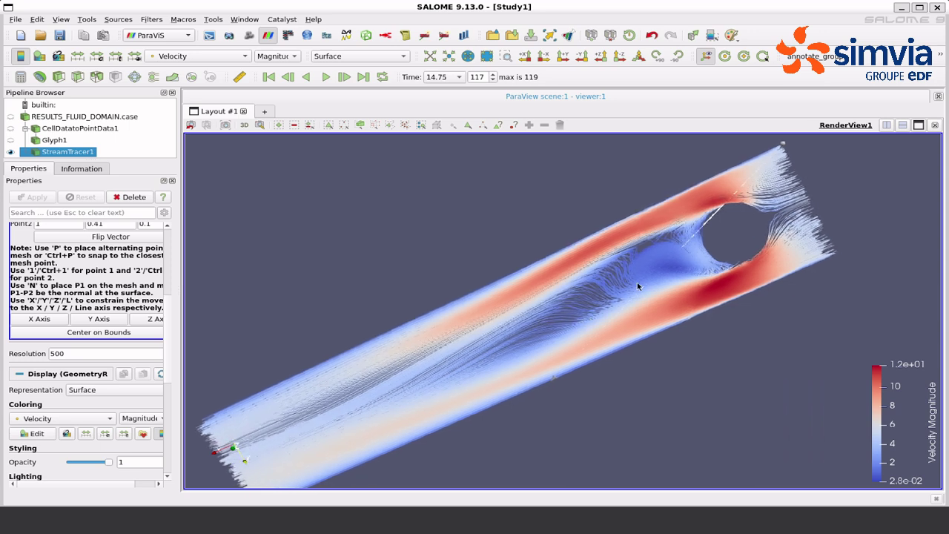
{"action": "scroll", "coordinate": [637, 282], "scroll_direction": "up", "scroll_amount": 2}
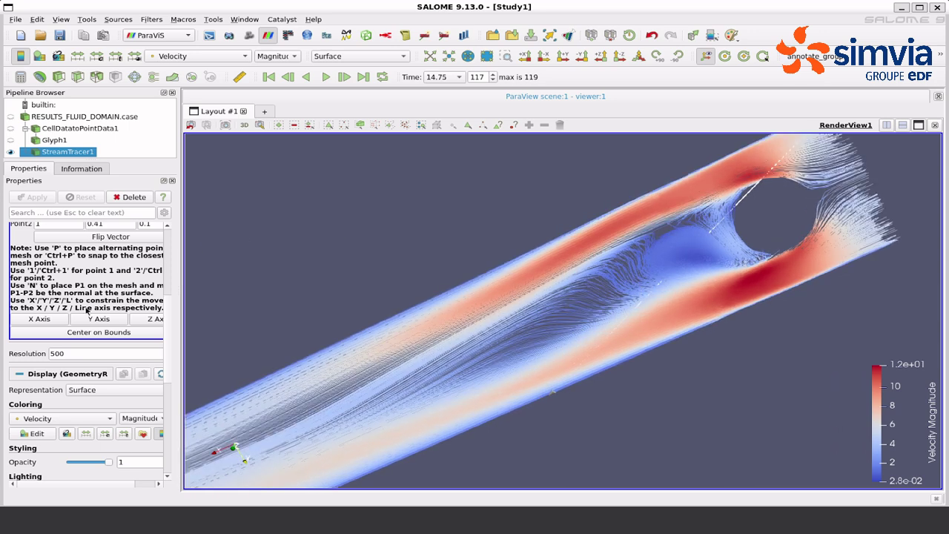
Reduce the streamline seed line's resolution to 300 and regenerate the streamlines
{"action": "double_click", "coordinate": [55, 355]}
{"action": "type", "text": "300"}
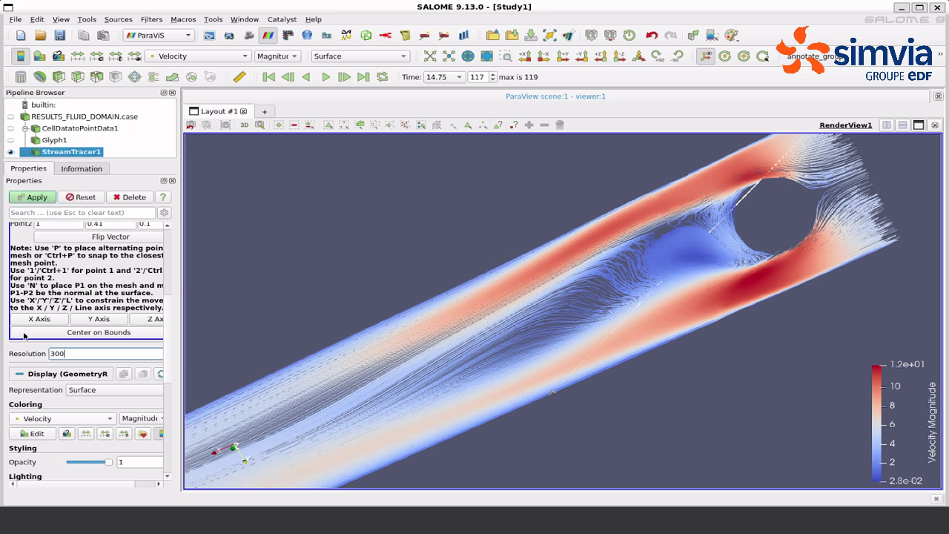
{"action": "left_click", "coordinate": [37, 199]}
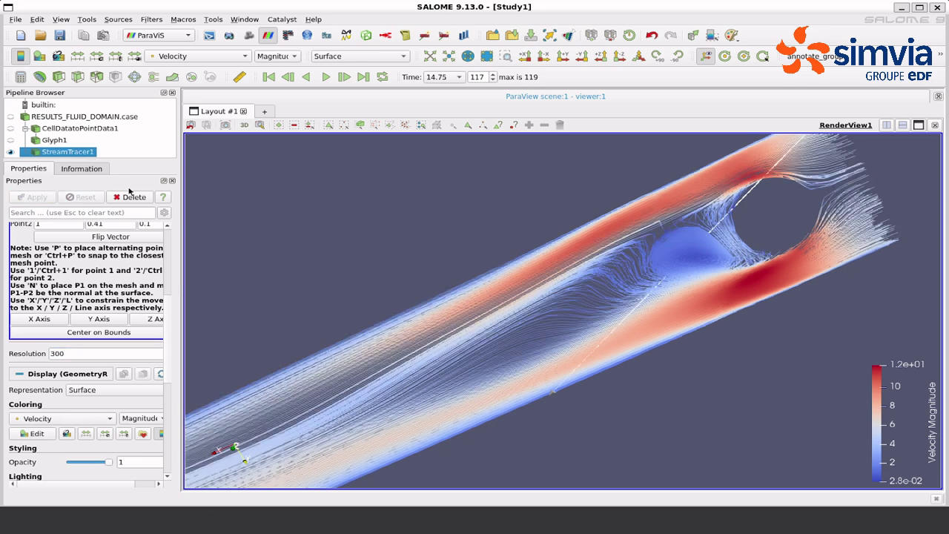
Show Glyph1 together with the streamlines and set its maximum number of sample points to 3000
{"action": "left_click", "coordinate": [10, 141]}
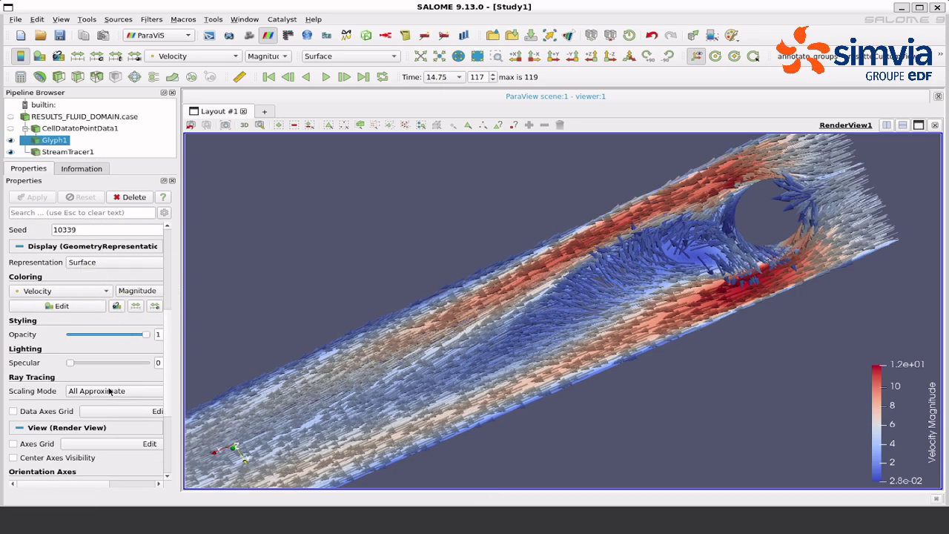
{"action": "scroll", "coordinate": [50, 311], "scroll_direction": "up", "scroll_amount": 3}
{"action": "scroll", "coordinate": [80, 403], "scroll_direction": "up", "scroll_amount": 4}
{"action": "left_click", "coordinate": [51, 398]}
{"action": "key", "text": "Delete"}
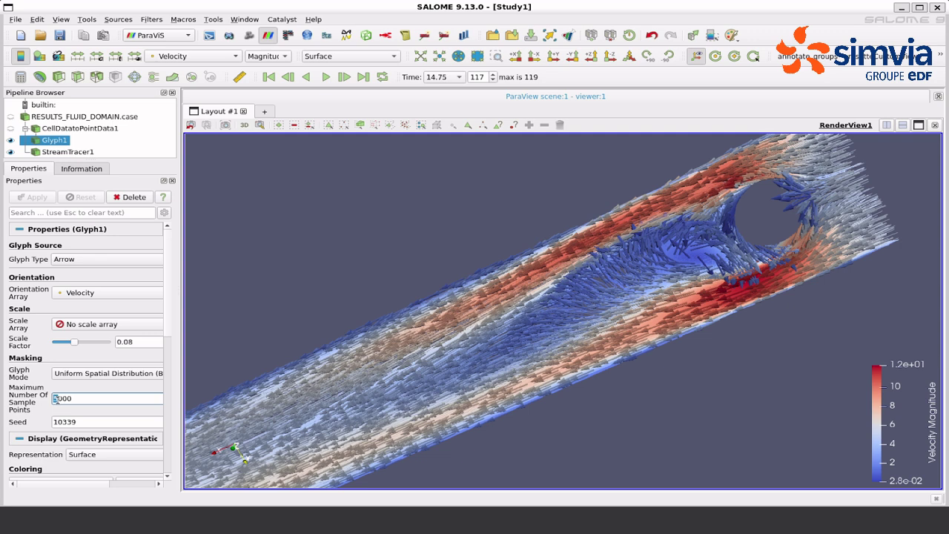
{"action": "type", "text": "3"}
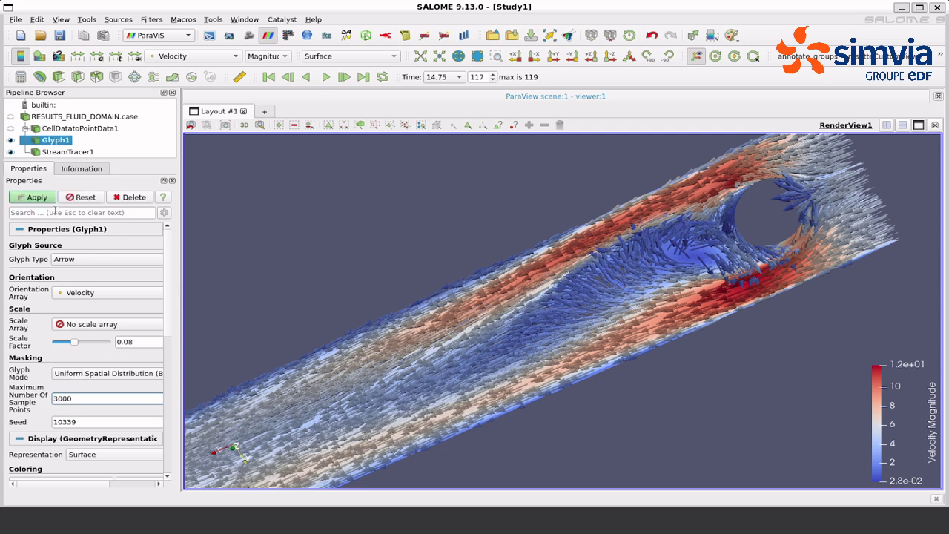
{"action": "left_click", "coordinate": [33, 197]}
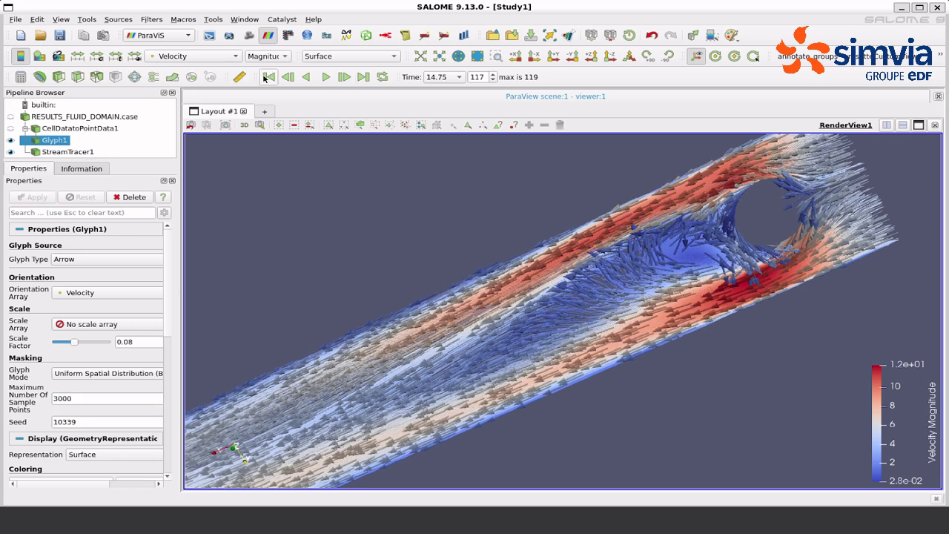
Play the animation of glyphs and streamlines from the first time step, watch the cylinder wake and pause it
{"action": "left_click", "coordinate": [266, 77]}
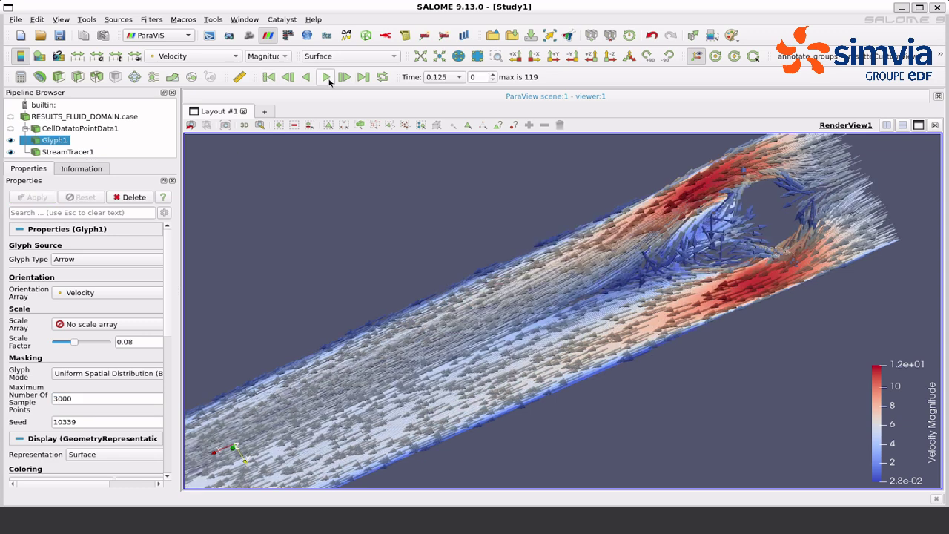
{"action": "left_click", "coordinate": [326, 77]}
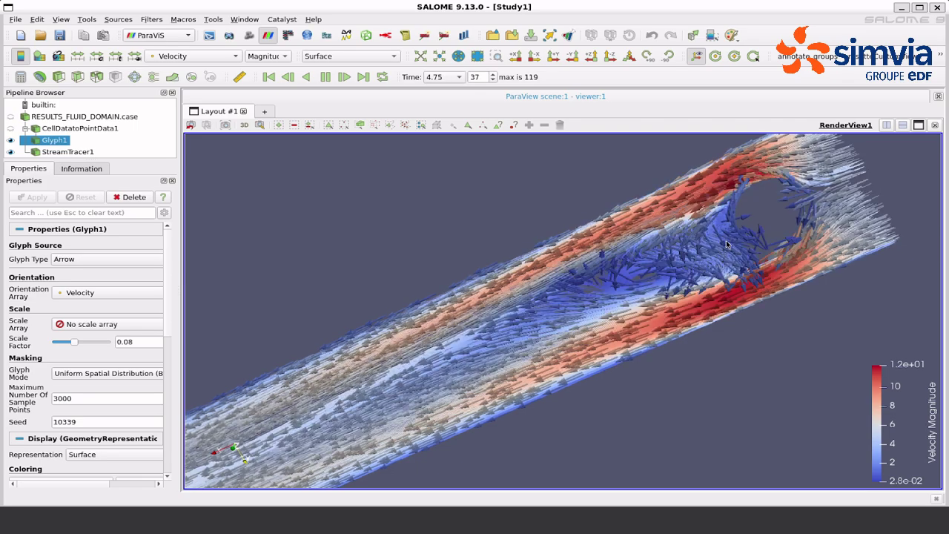
{"action": "scroll", "coordinate": [542, 166], "scroll_direction": "up", "scroll_amount": 2}
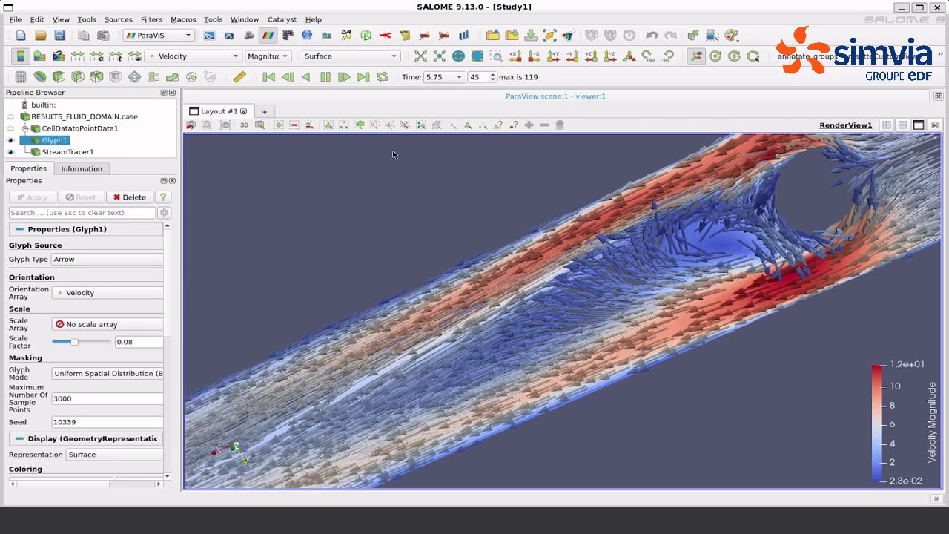
{"action": "left_click", "coordinate": [327, 78]}
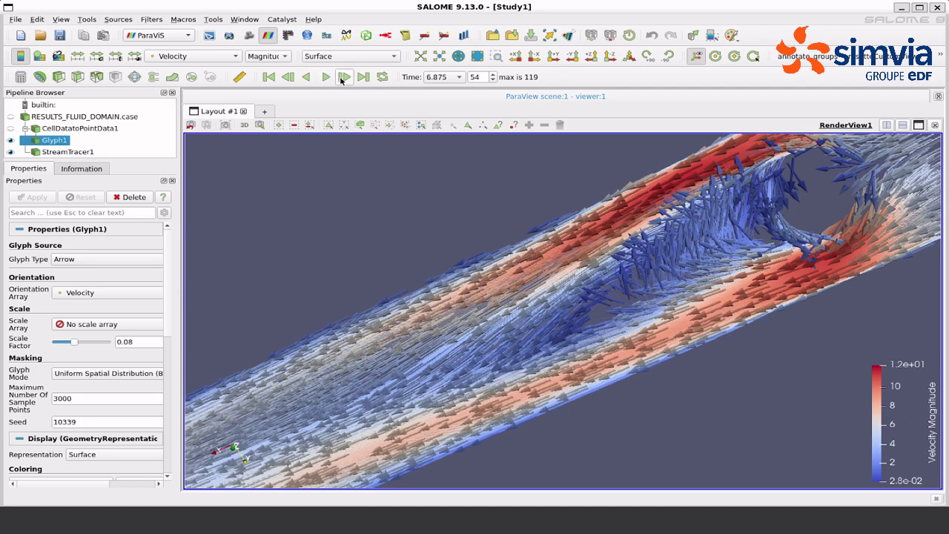
Advance two time steps, jump to the last one and examine the arrows in the wake close to the cylinder
{"action": "left_click", "coordinate": [343, 77]}
{"action": "left_click", "coordinate": [343, 77]}
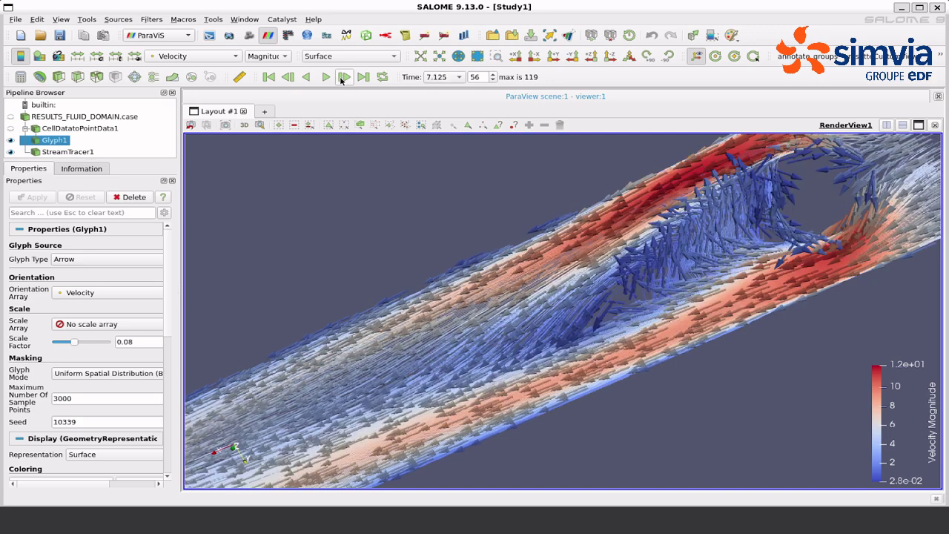
{"action": "scroll", "coordinate": [715, 224], "scroll_direction": "up", "scroll_amount": 2}
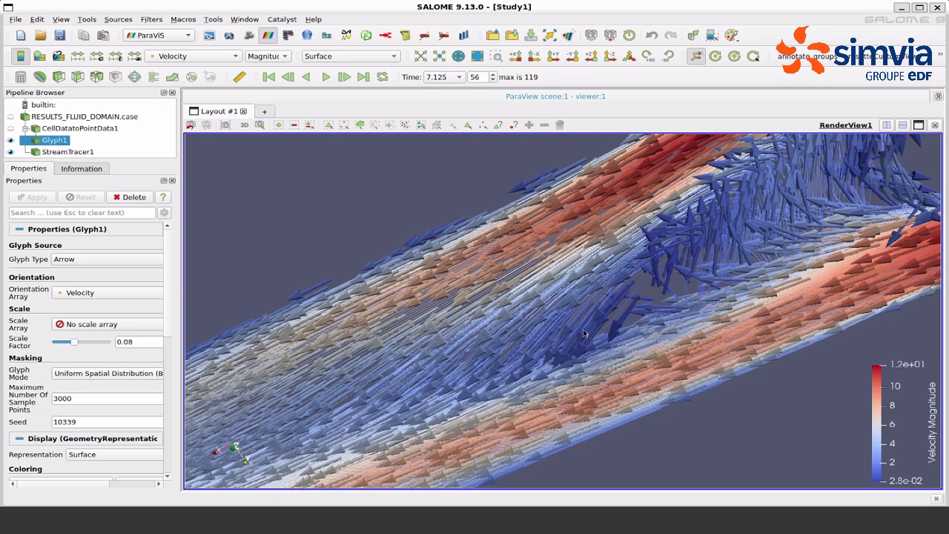
{"action": "left_click", "coordinate": [362, 78]}
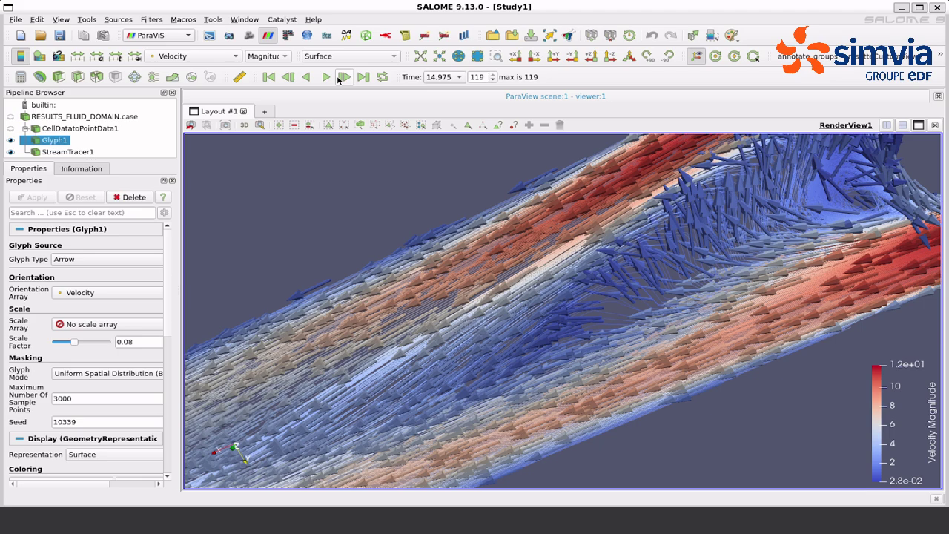
{"action": "middle_click_drag", "start_coordinate": [734, 204], "coordinate": [595, 281]}
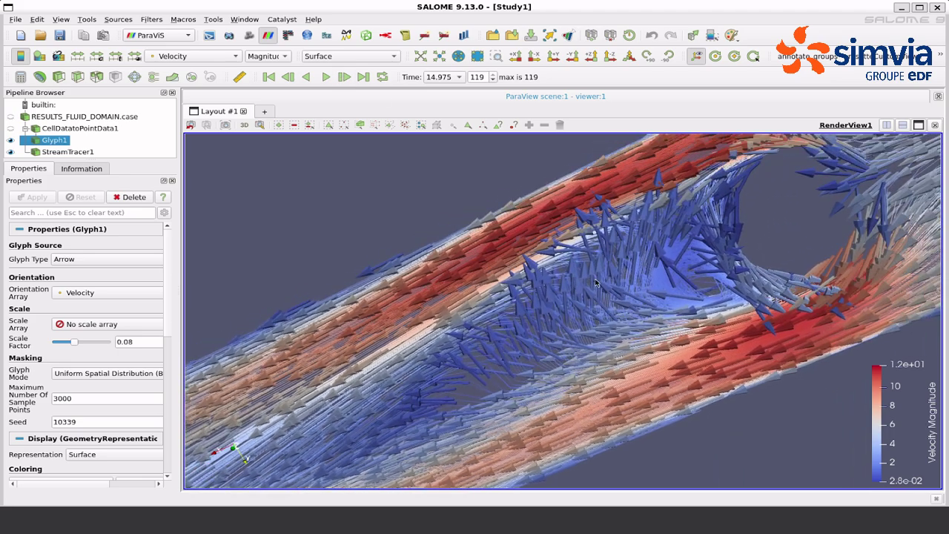